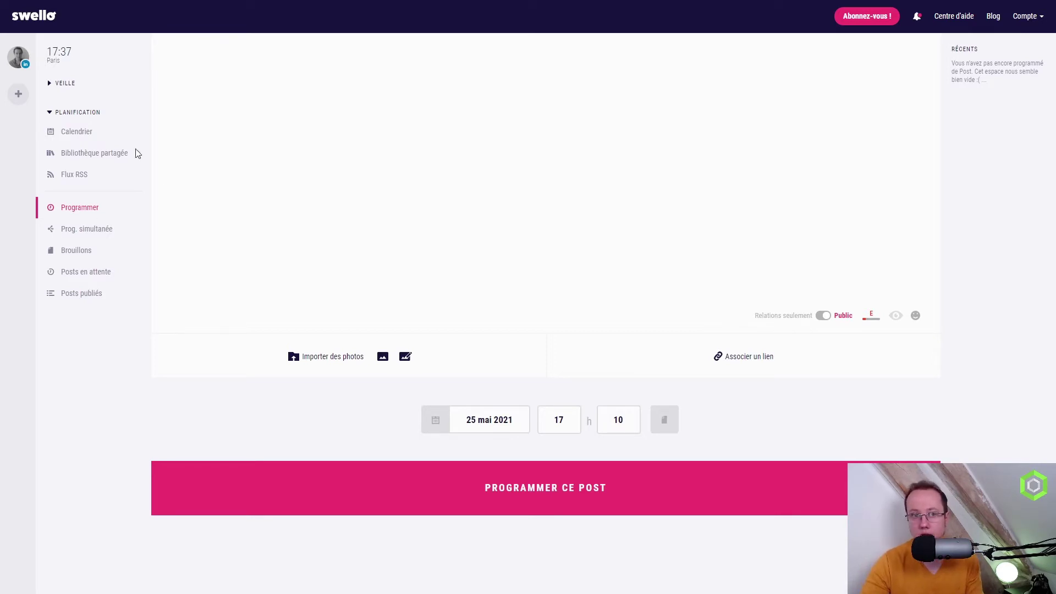
View the types of social profiles and pages that can be linked, and leave without adding one
click(18, 94)
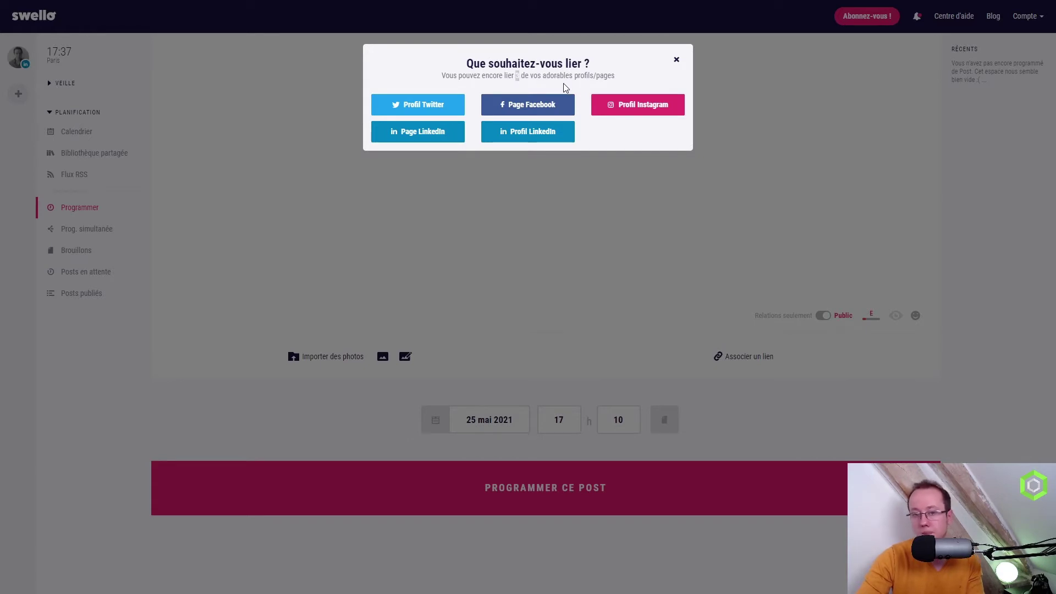
click(677, 63)
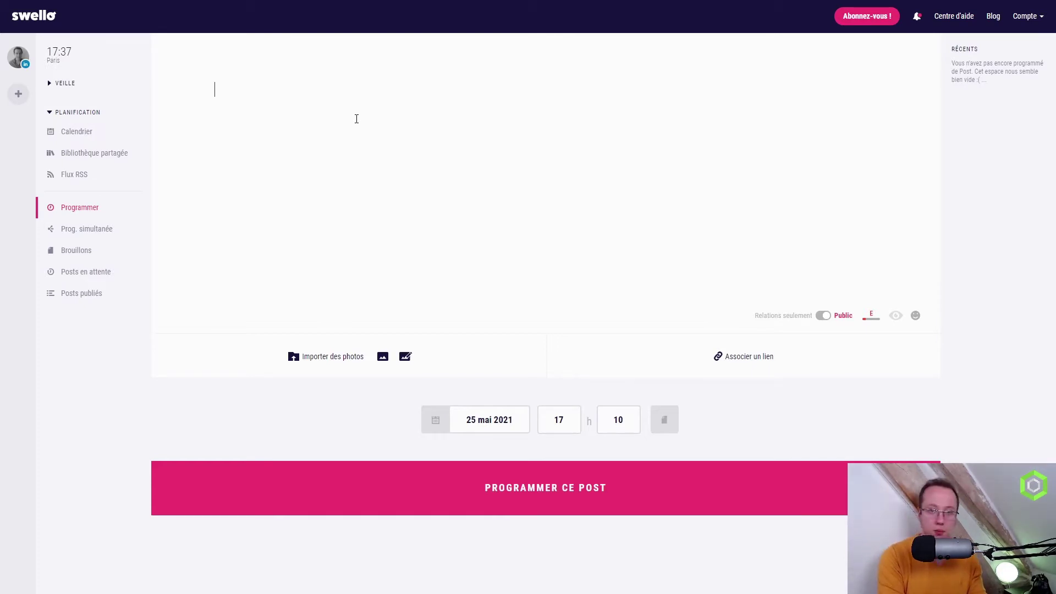
Write "Mon joli post ! #hashtag" as the first line of the new post
text(Mon joli )
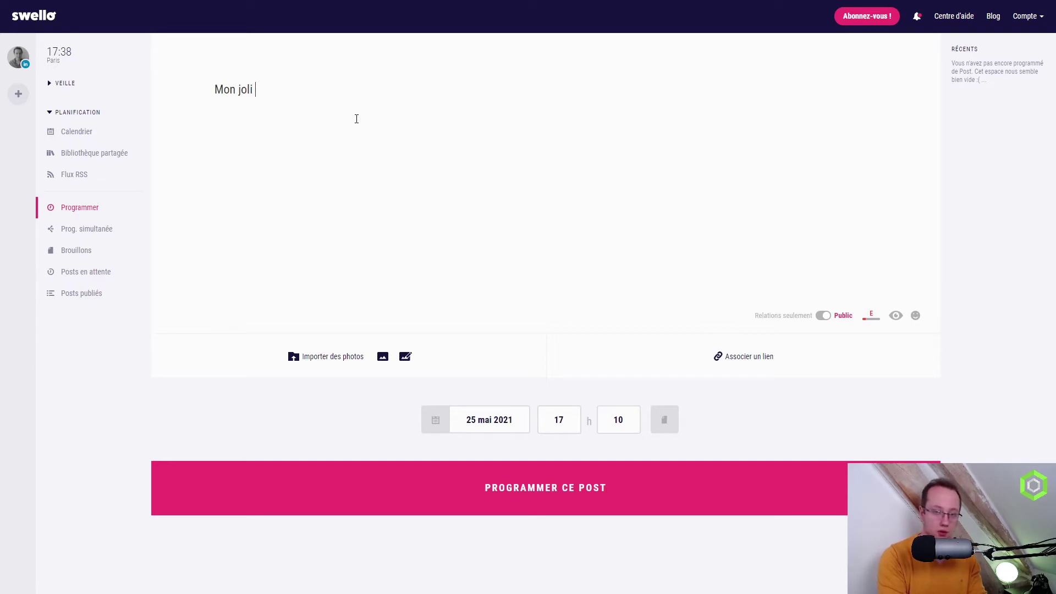
text(post ! )
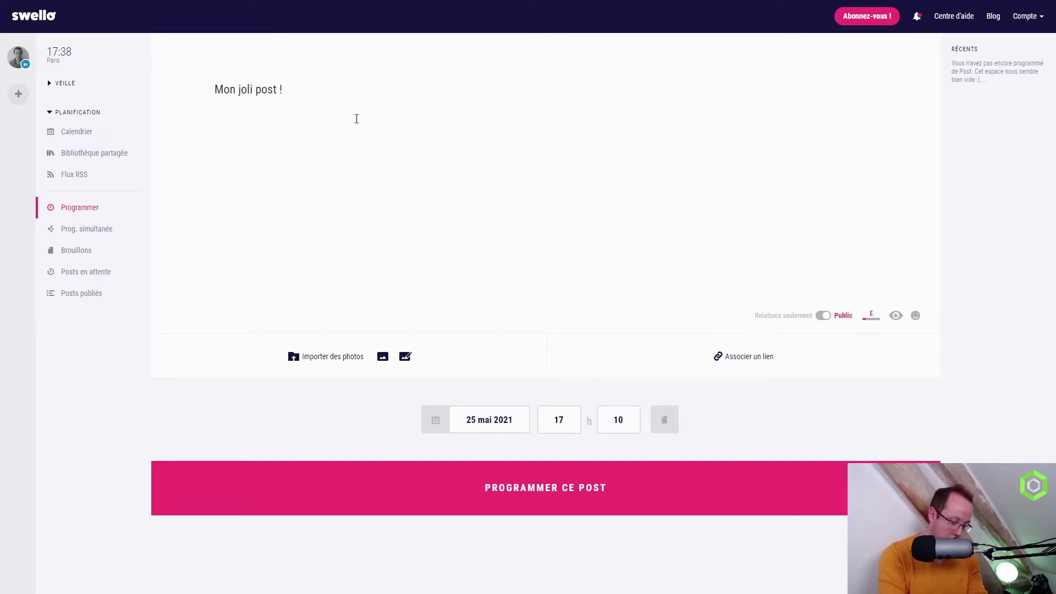
text(#hash)
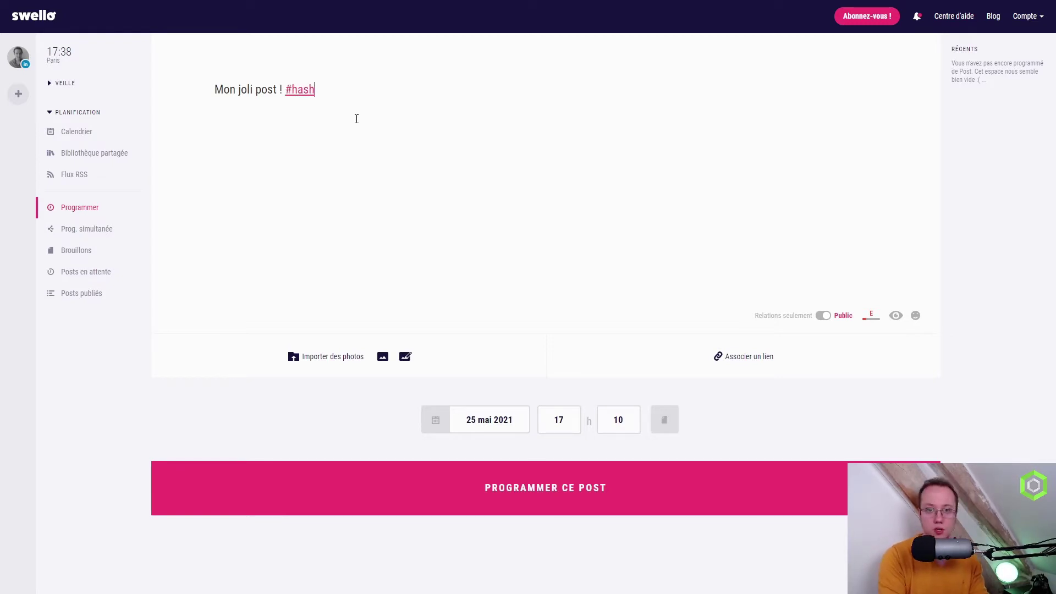
text(tag )
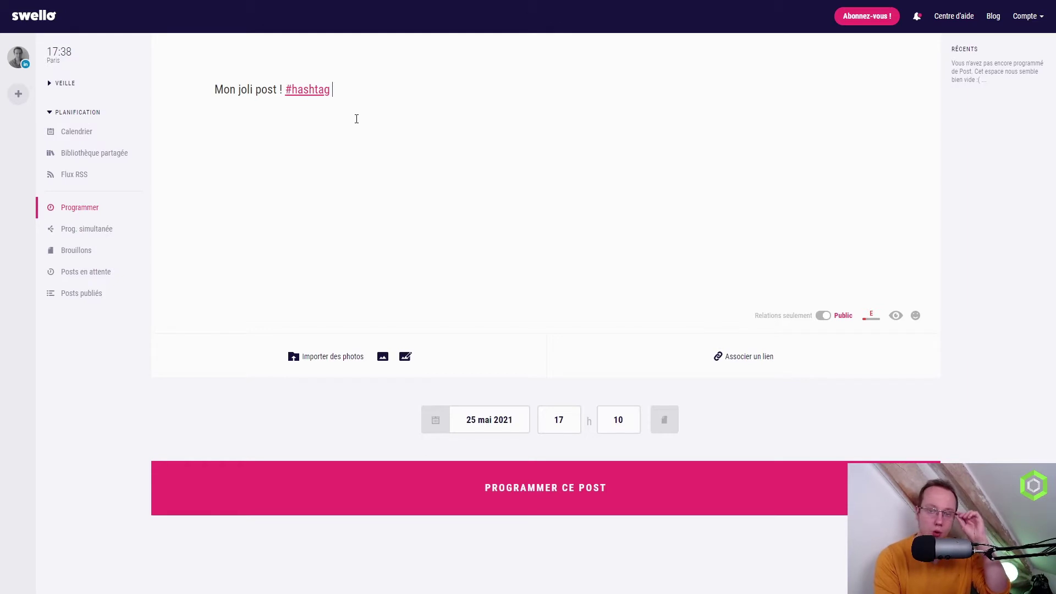
text(Line :)
key(BackSpace)
key(BackSpace)
key(BackSpace)
key(BackSpace)
key(BackSpace)
text(ien )
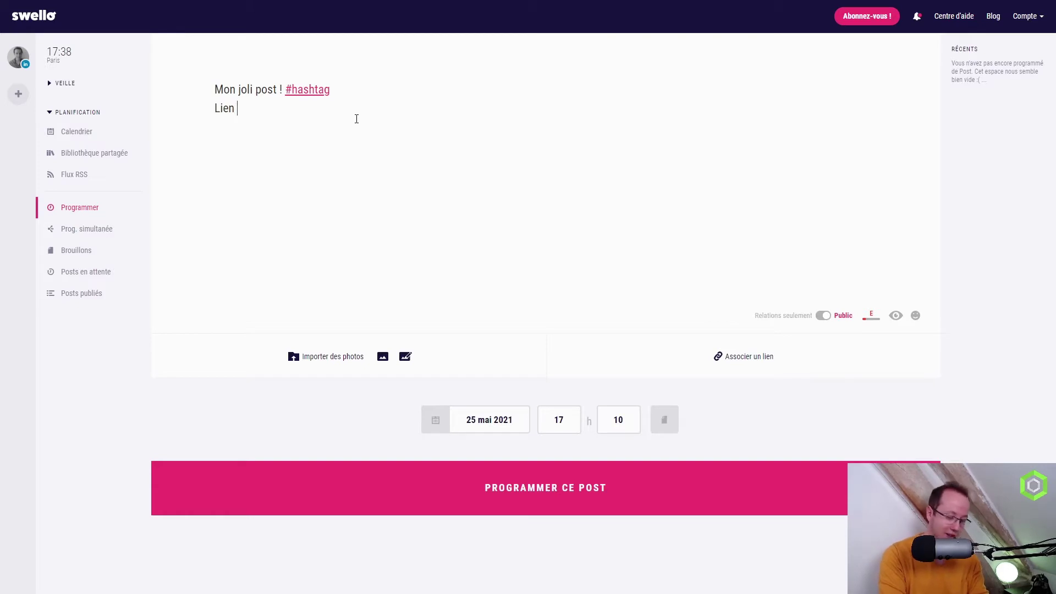
text(: https)
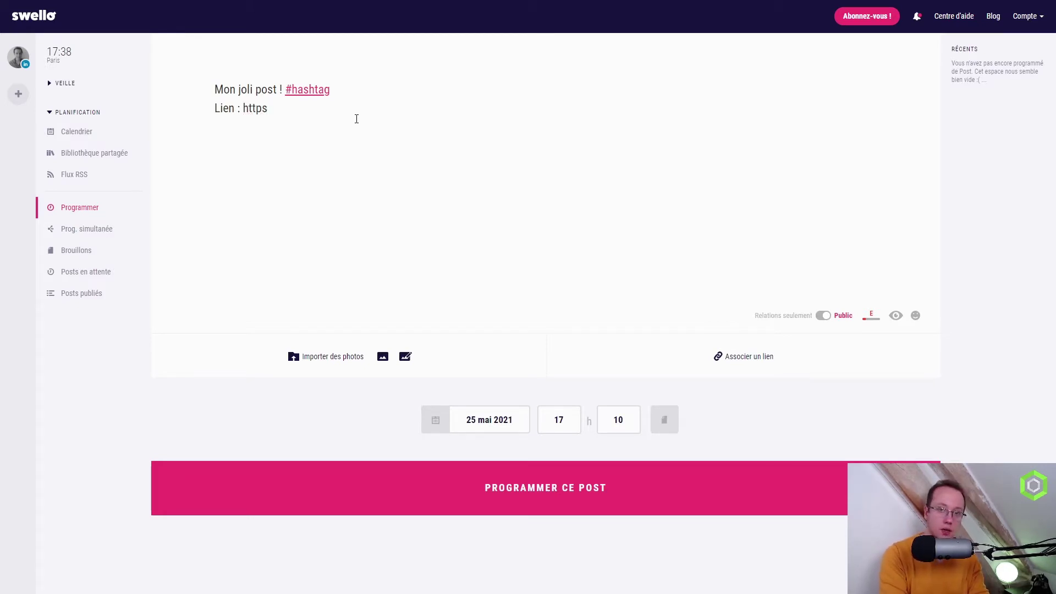
text(://m)
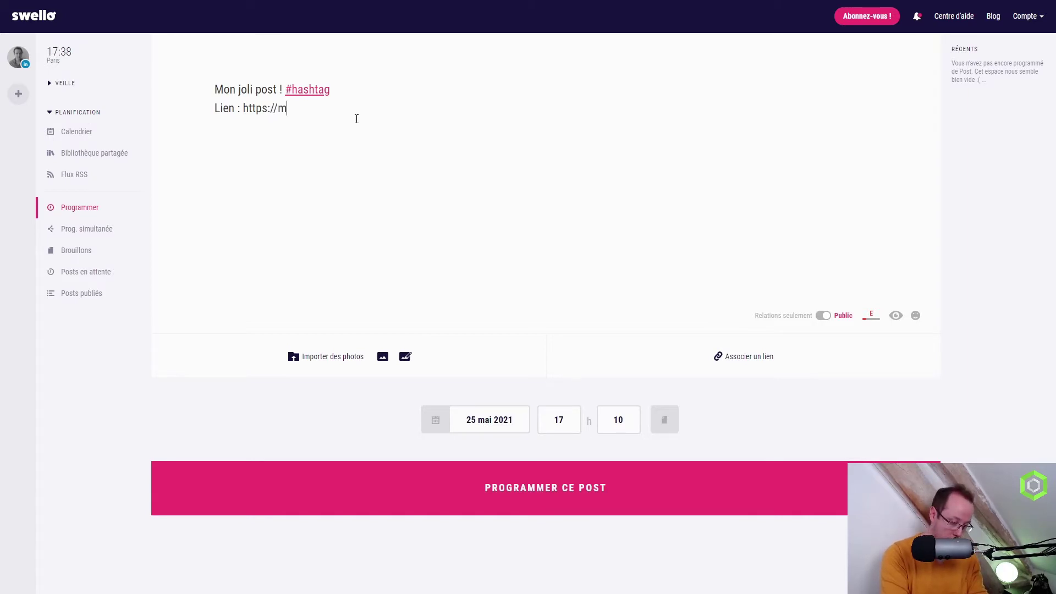
text(onlien.fr)
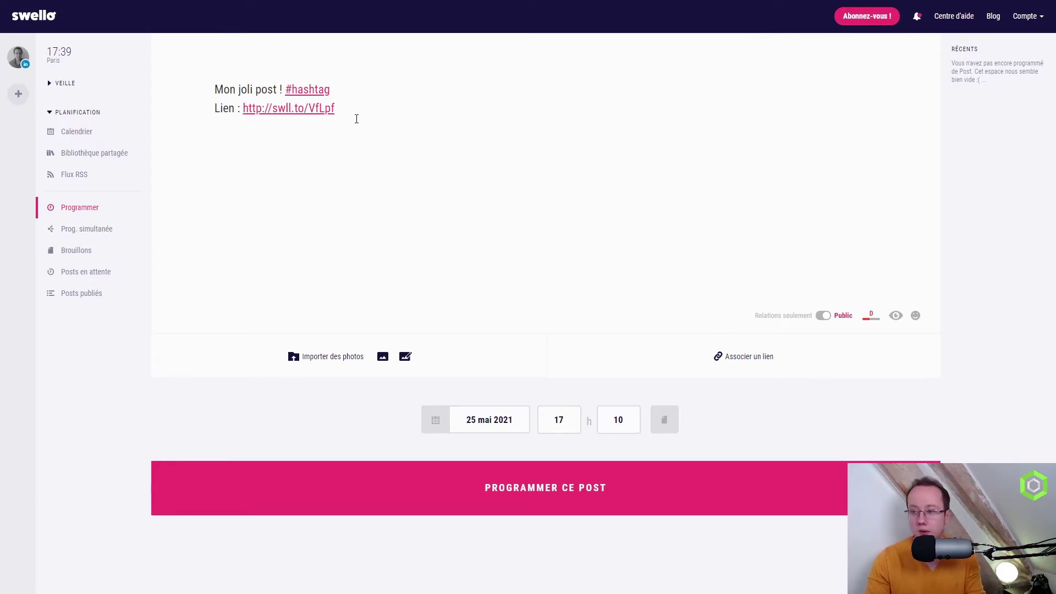
click(915, 316)
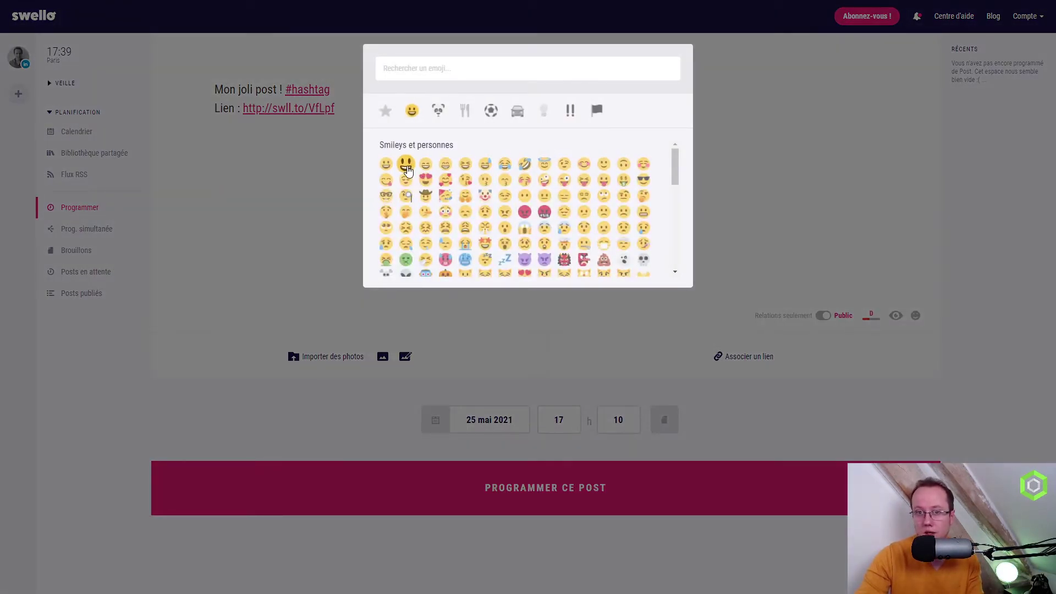
click(405, 165)
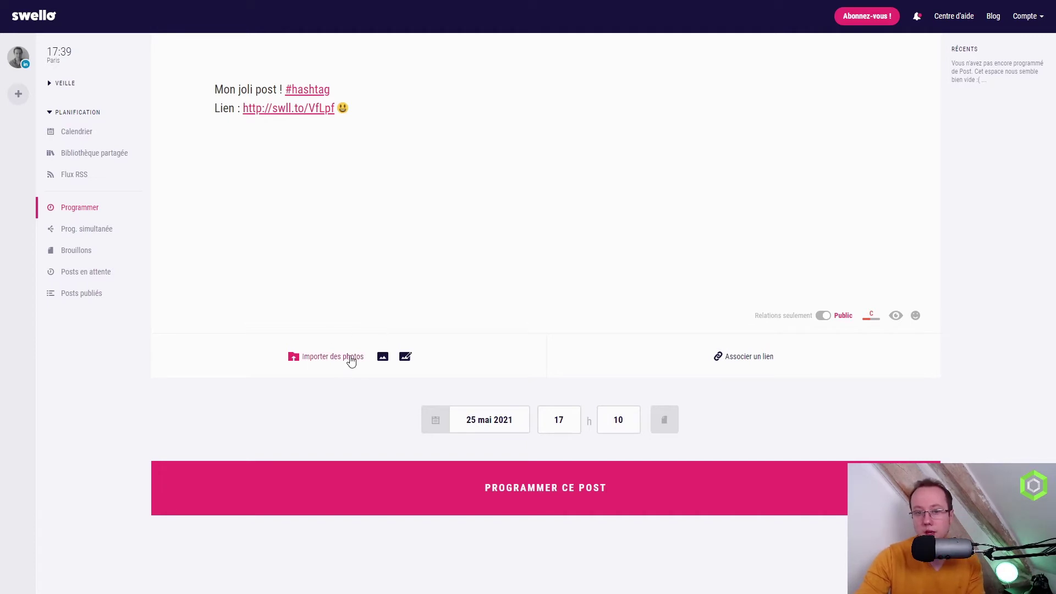
View the Unsplash photo suggestions and the linkable profile types, leaving both without choosing anything
click(382, 357)
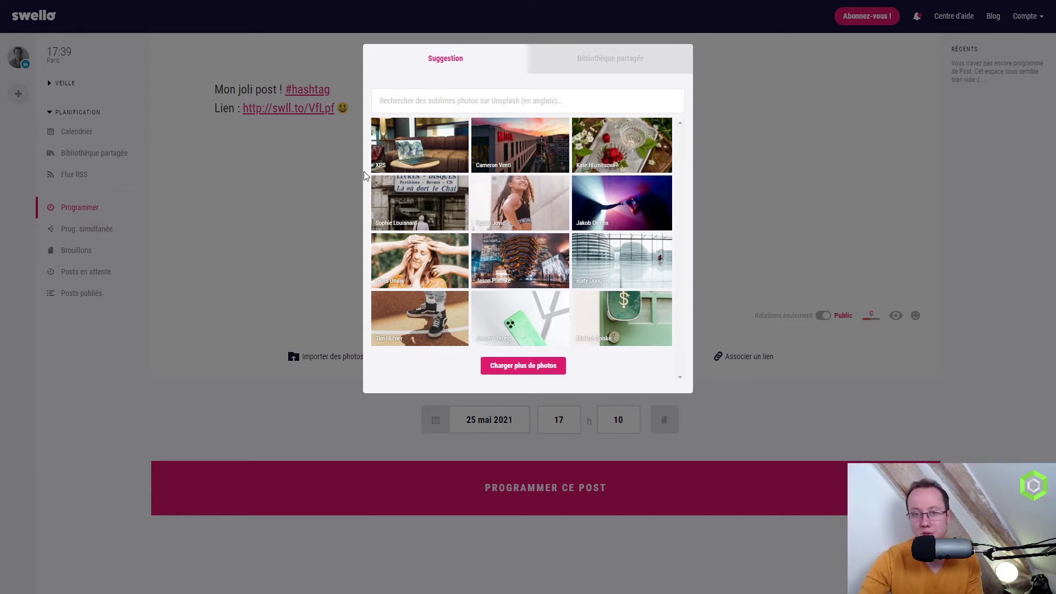
click(260, 218)
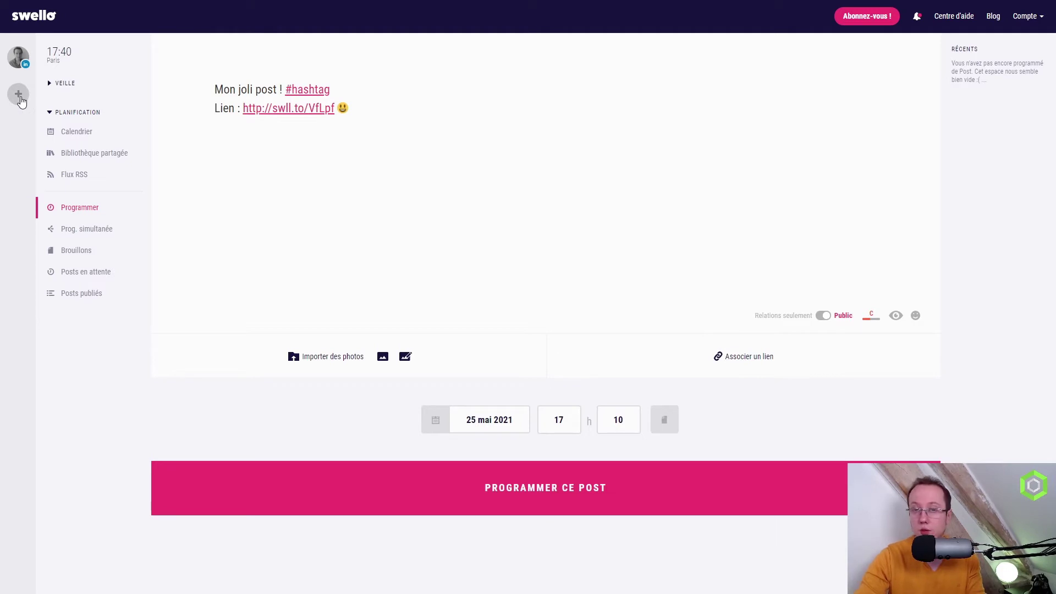
click(19, 93)
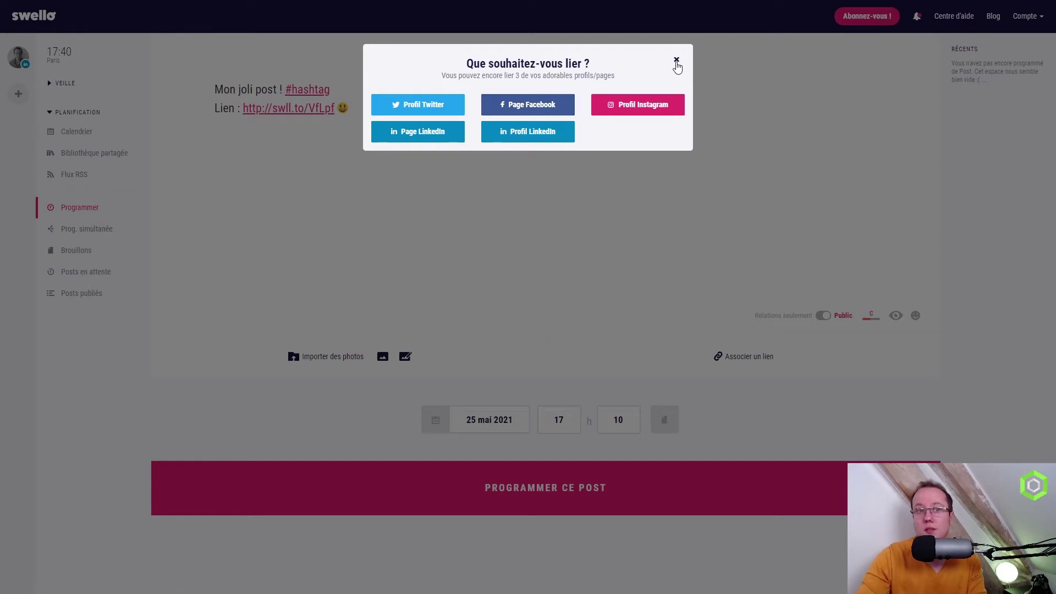
click(676, 62)
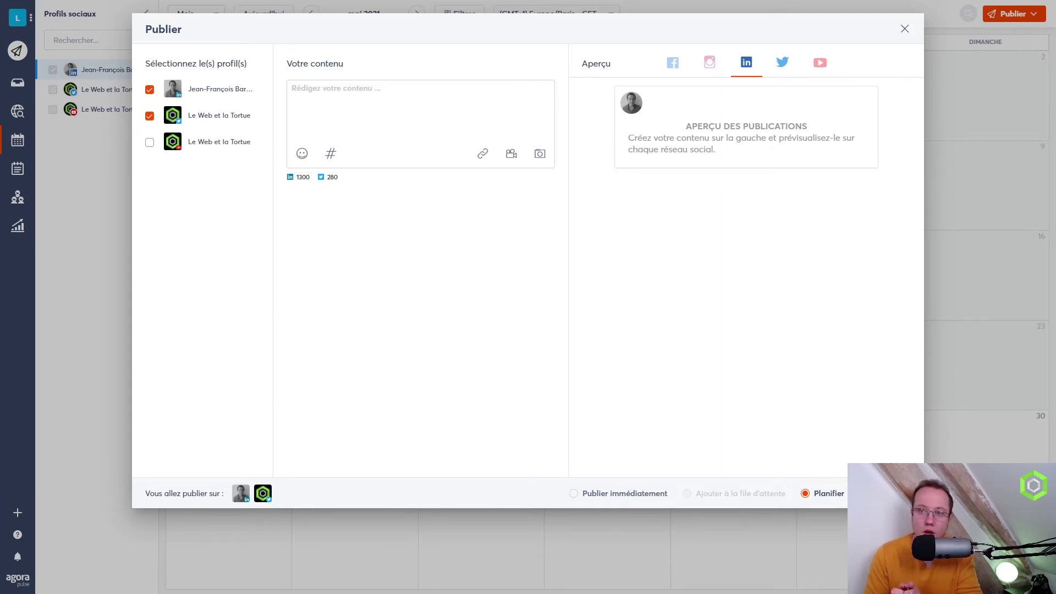
In the Agorapulse post editor, test the per-network character counters with the text "jhgj" and clear it again
mouse_move(155, 104)
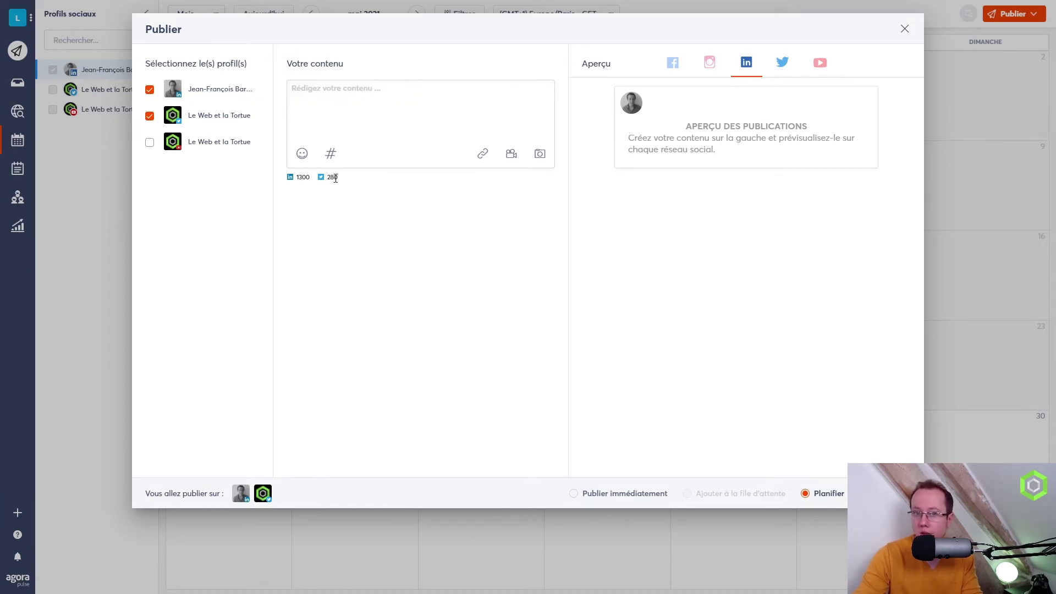
mouse_move(219, 97)
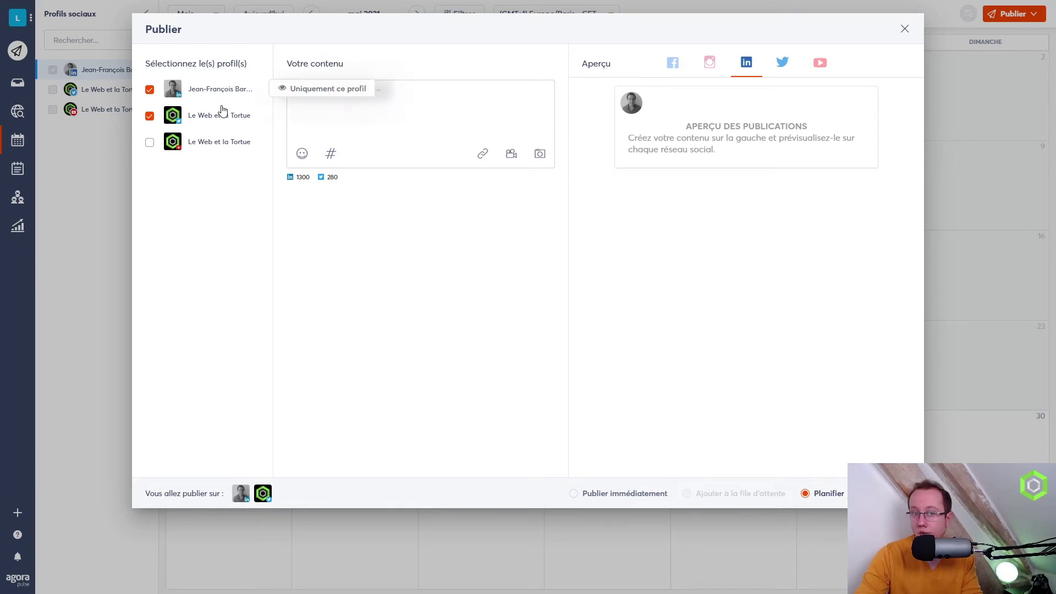
drag(329, 177, 298, 177)
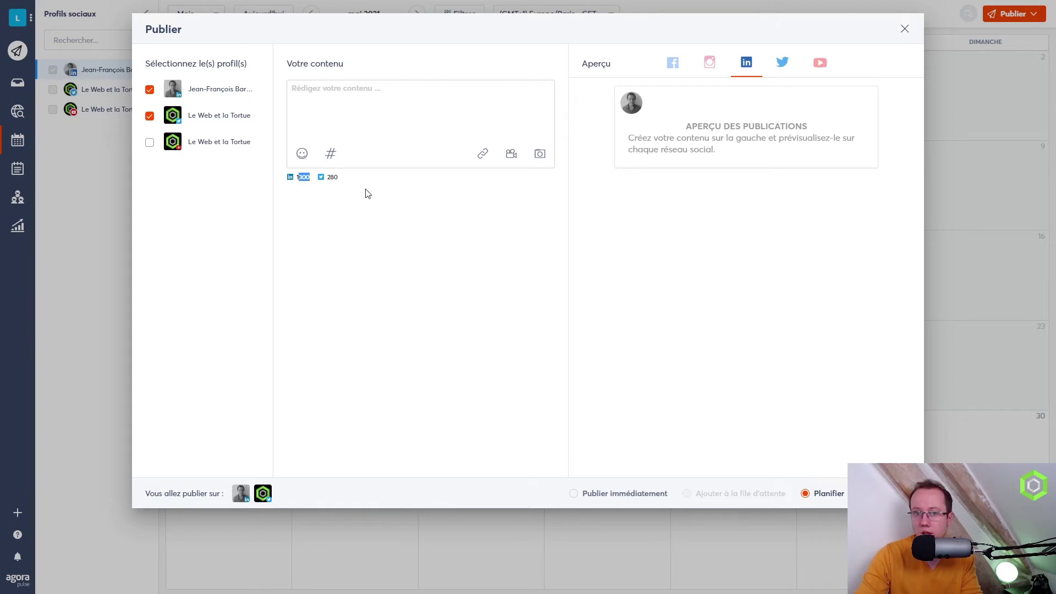
click(337, 87)
text(jhgj)
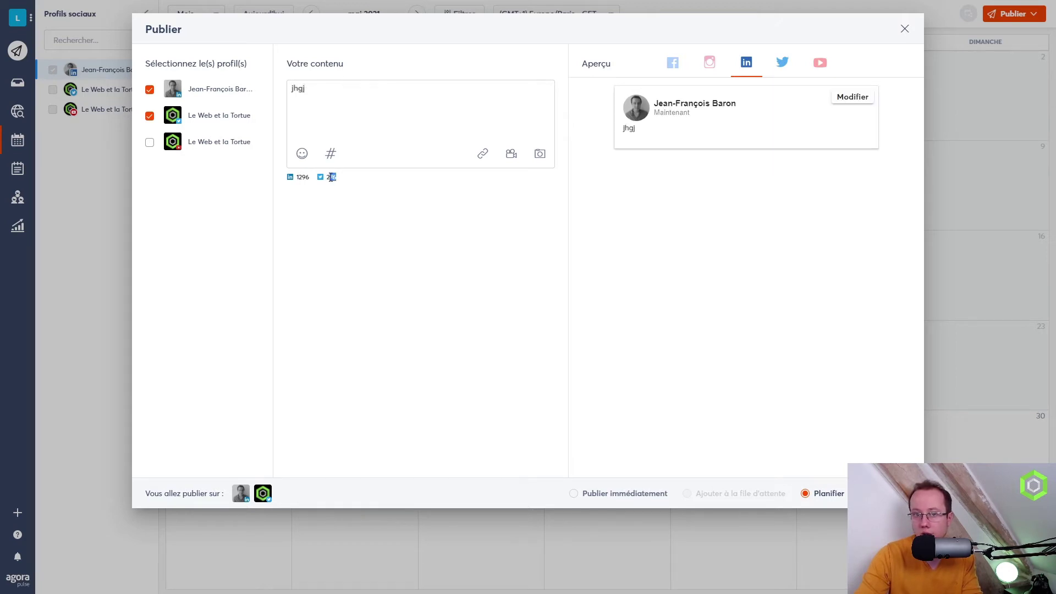
drag(313, 88, 290, 91)
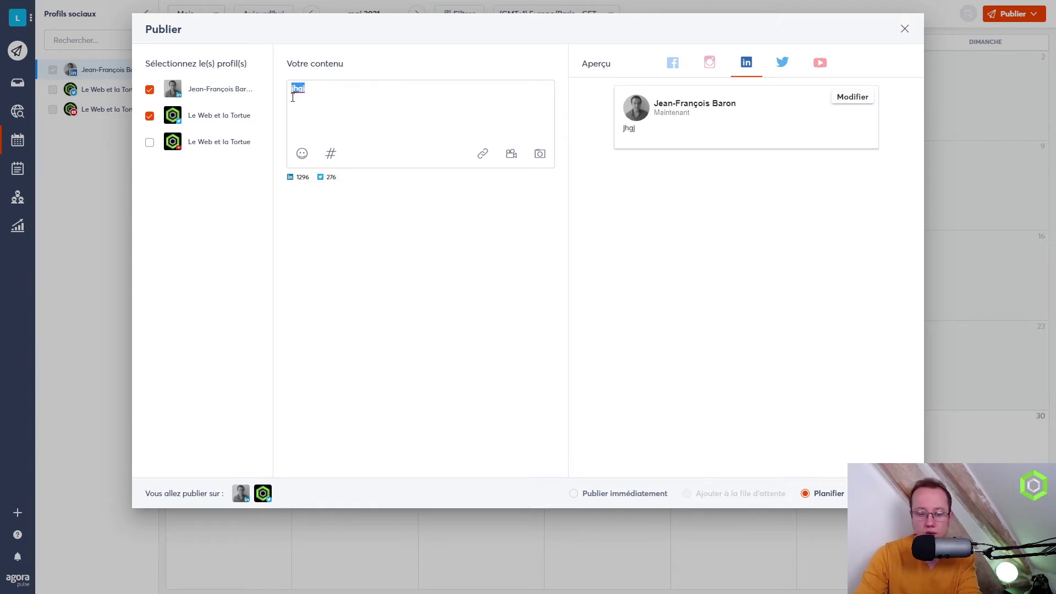
key(BackSpace)
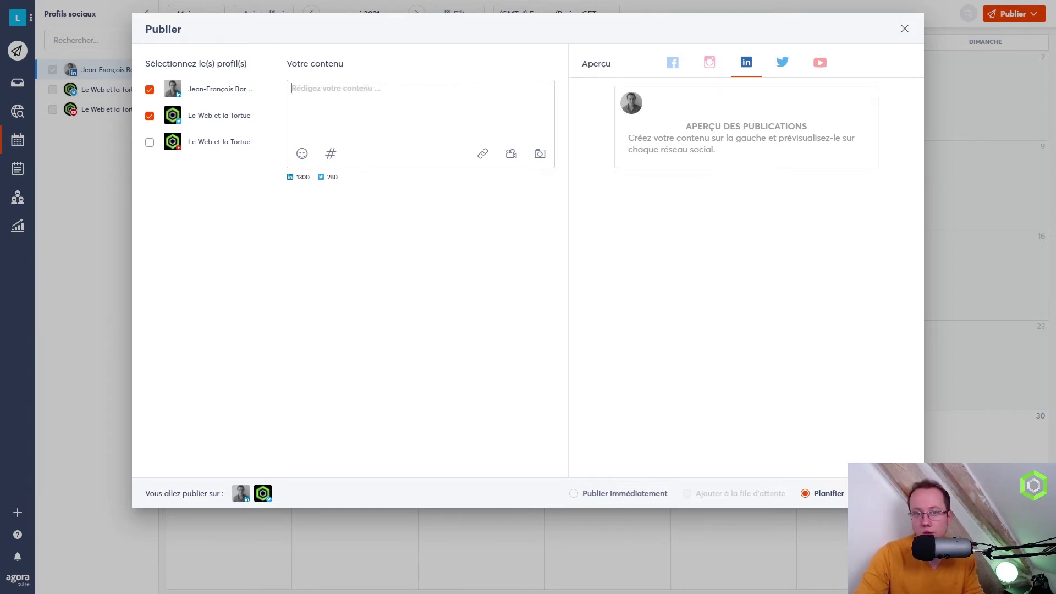
Write the sample text "dsqdqsd" as the post content and check its Twitter and LinkedIn previews
click(366, 88)
text(dsqdqsd)
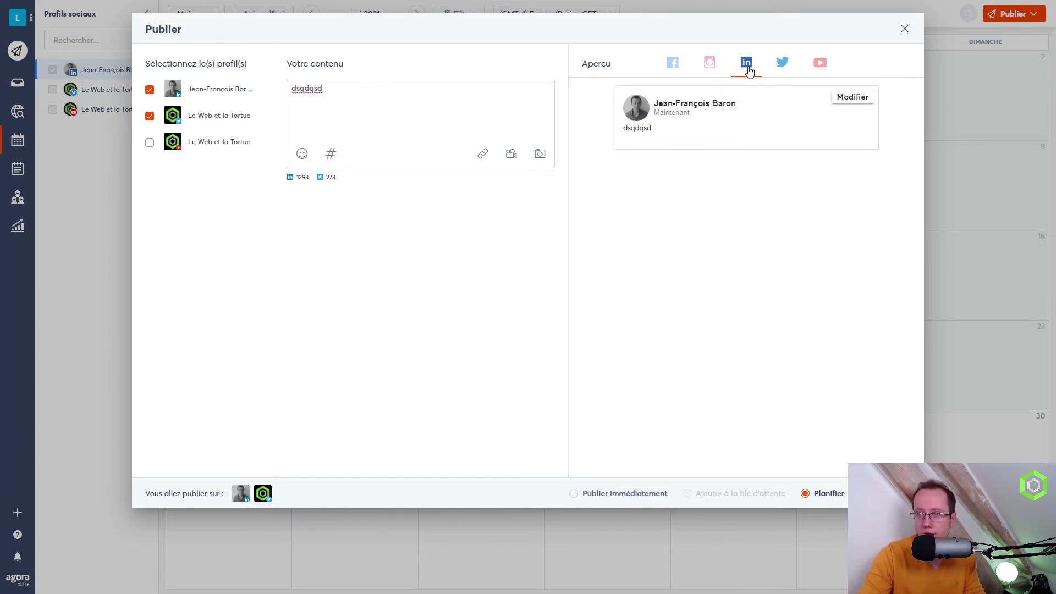
click(779, 67)
click(746, 66)
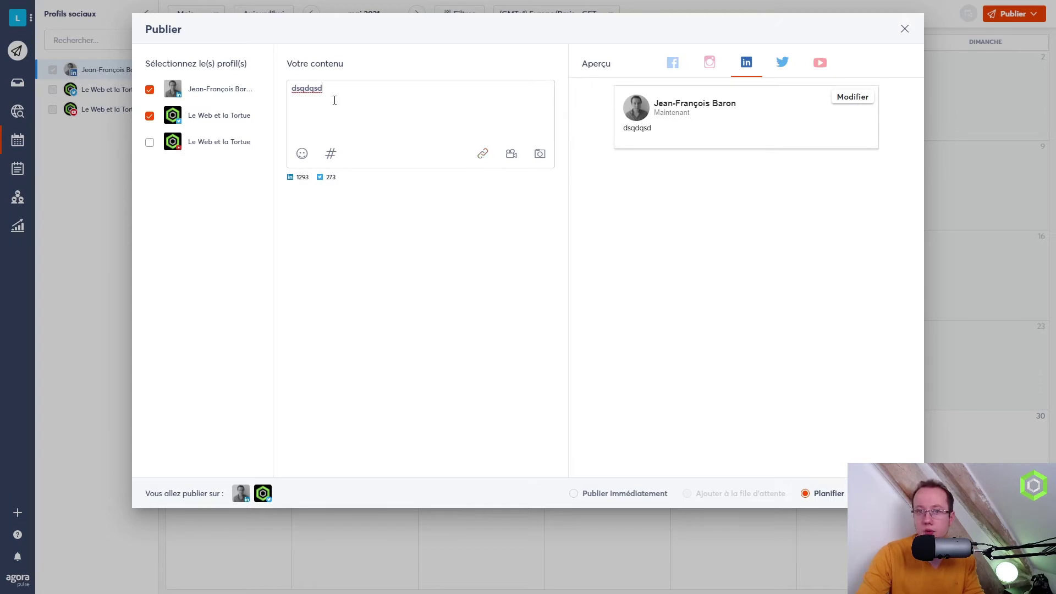
text(htt)
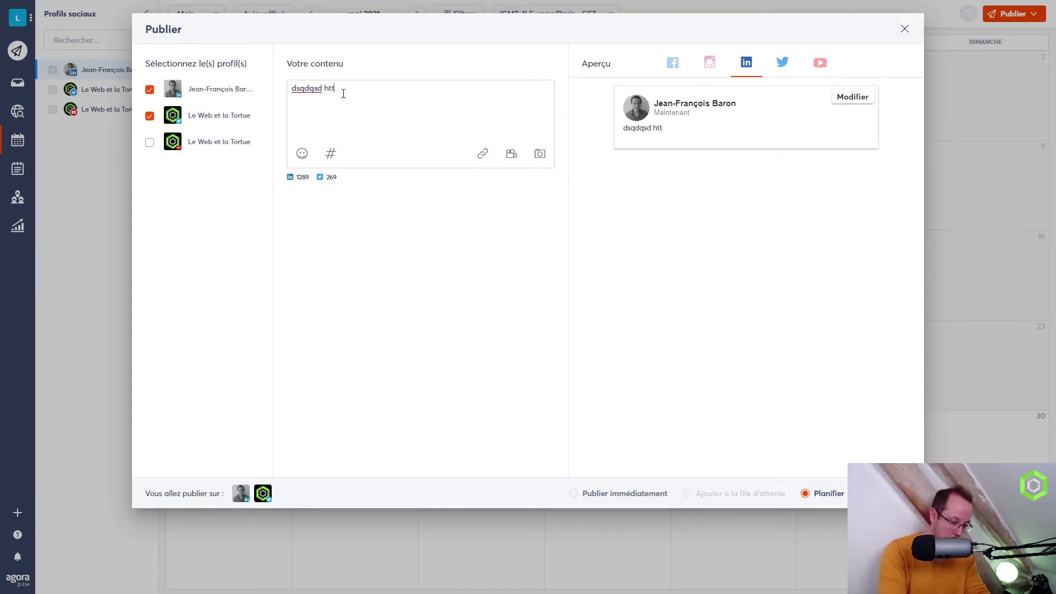
text(ps://)
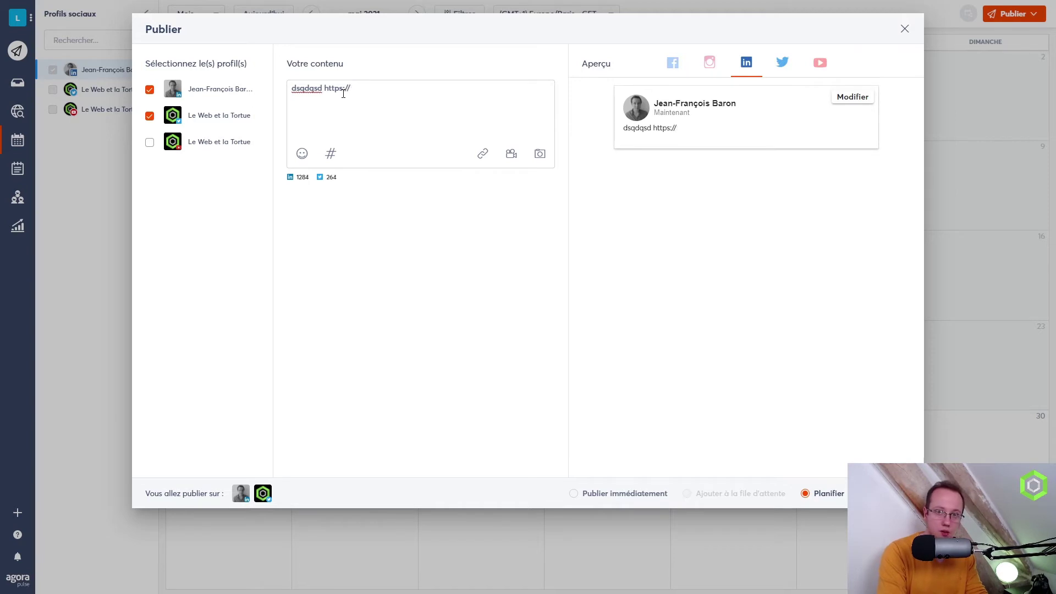
text(www)
text(.monkluie)
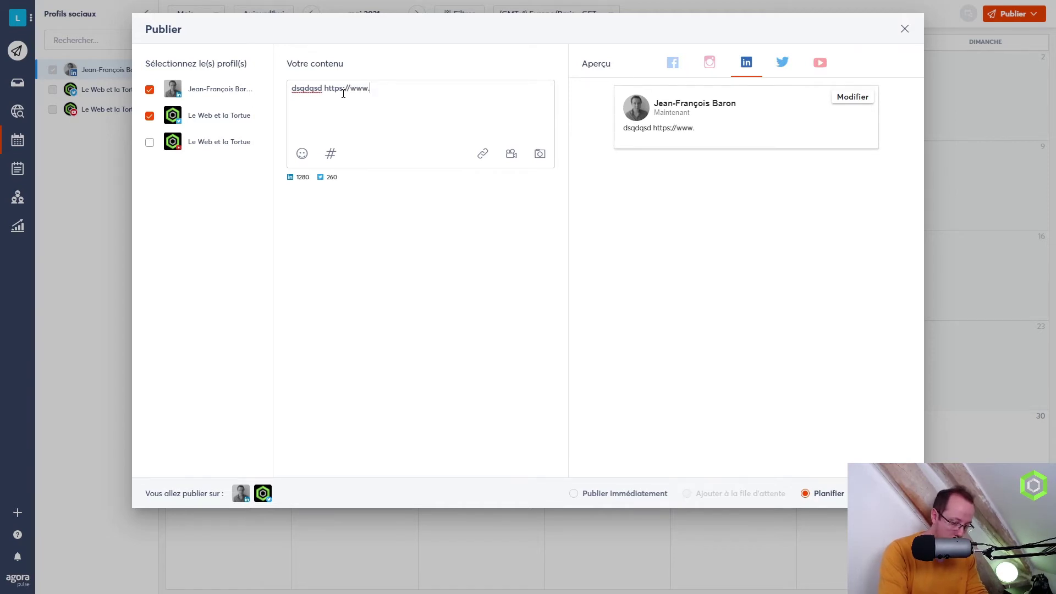
key(BackSpace)
key(BackSpace)
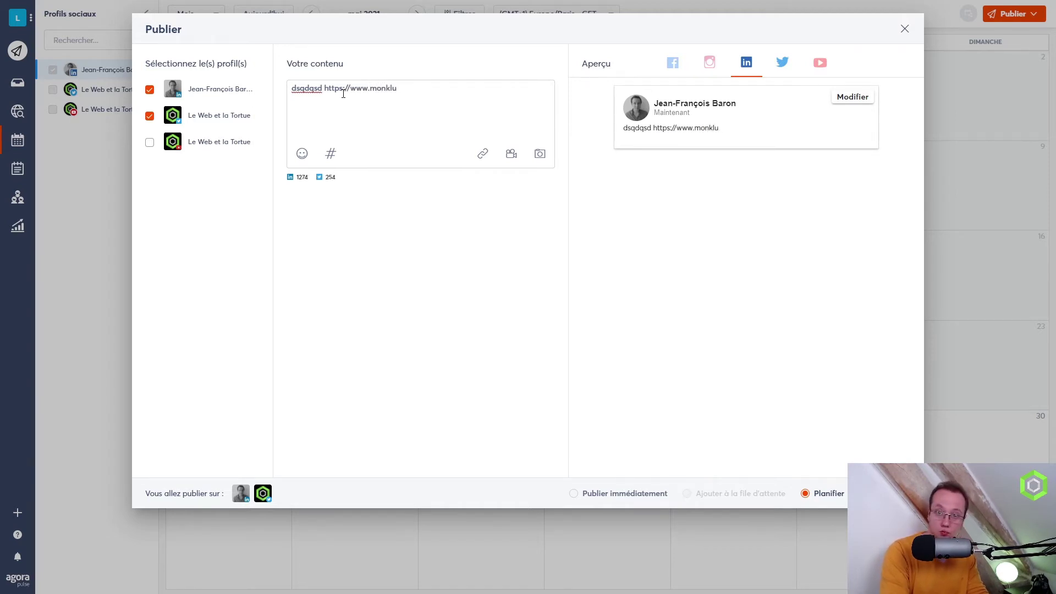
key(BackSpace)
text(lien.fr)
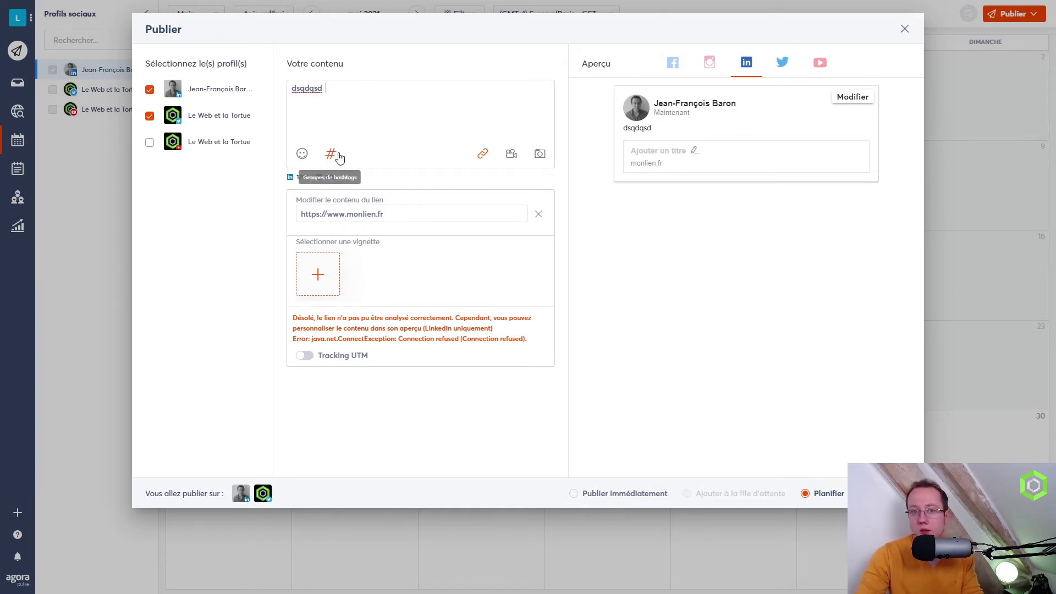
Check the linked post's Twitter and LinkedIn previews and view its publication date and time options
click(781, 67)
click(749, 67)
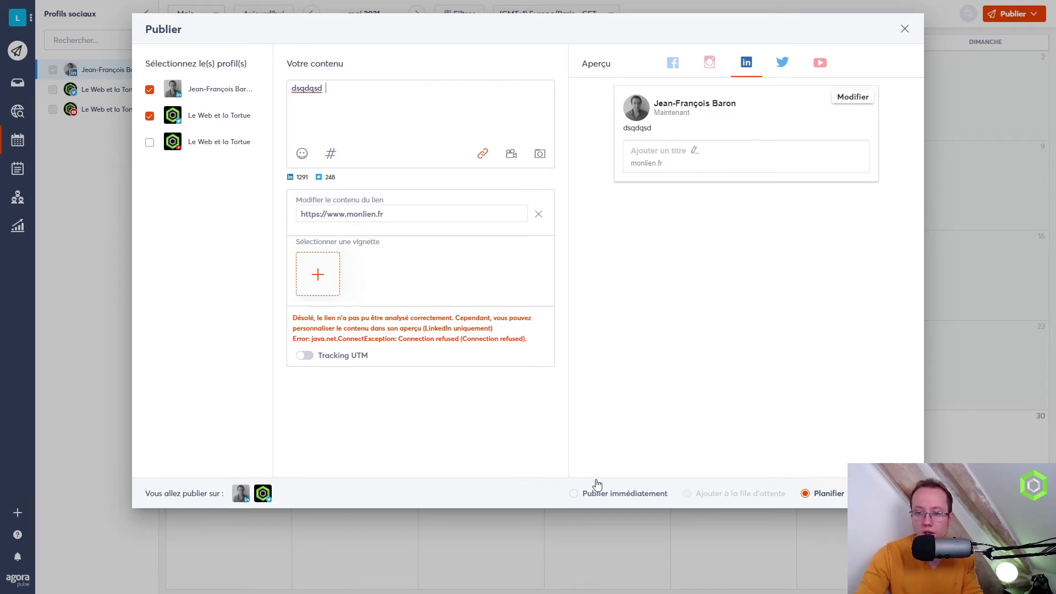
click(880, 493)
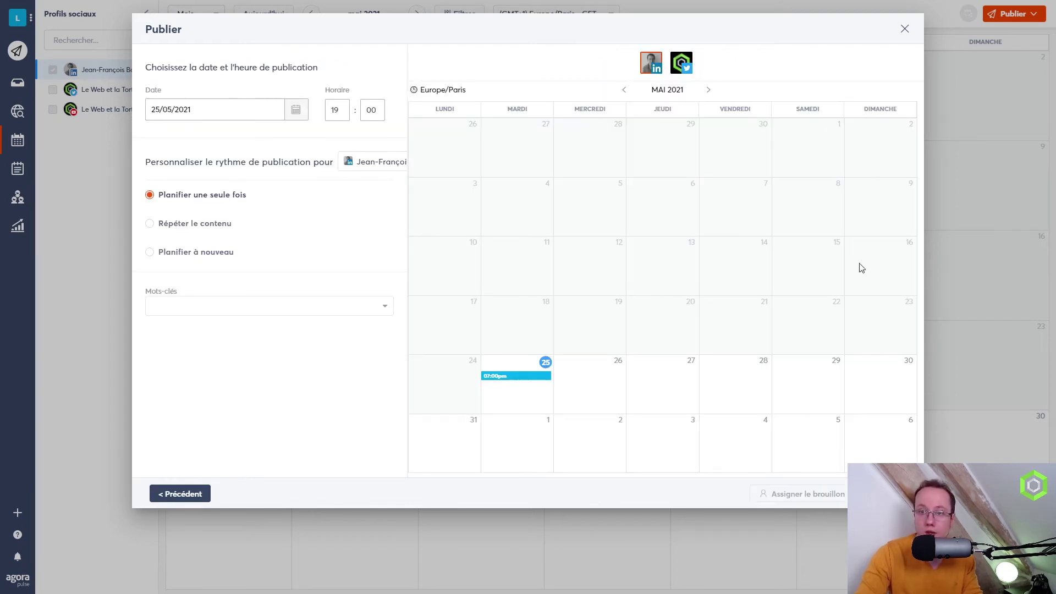
click(160, 494)
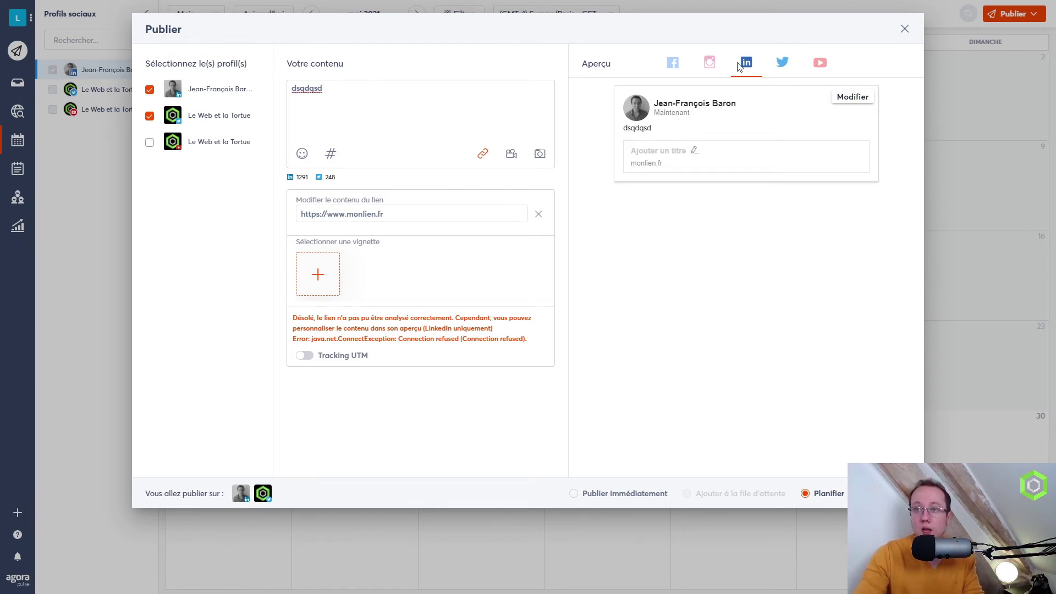
Close the post editor and discard the unsaved publication
click(904, 29)
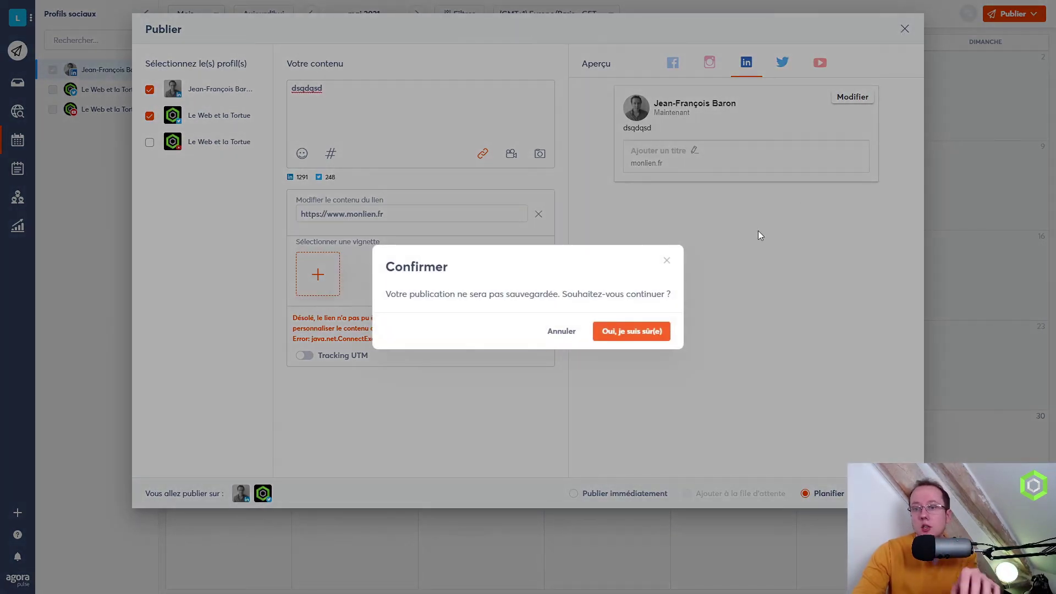
click(611, 332)
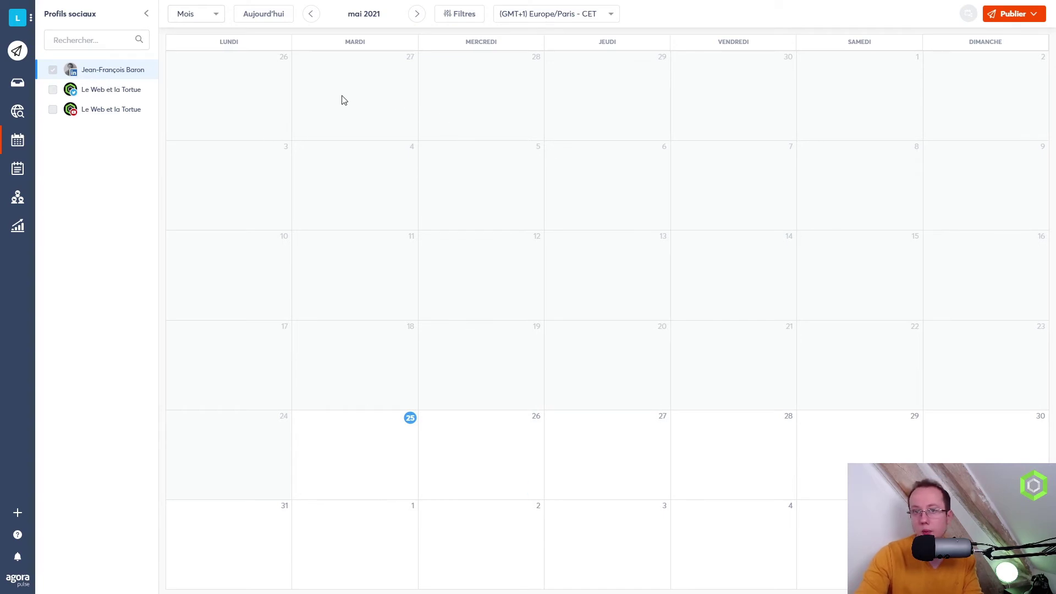
Show the period options for the publication calendar's display
click(214, 11)
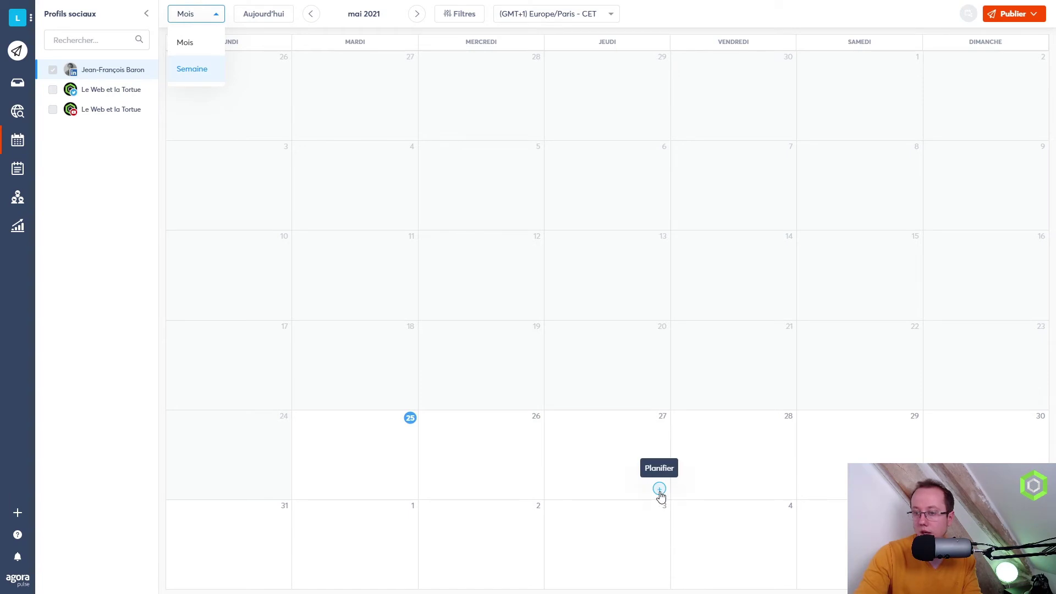
Start a scheduled publication on Thursday 27 May and add the Le Web et la Tortue Twitter profile
click(660, 489)
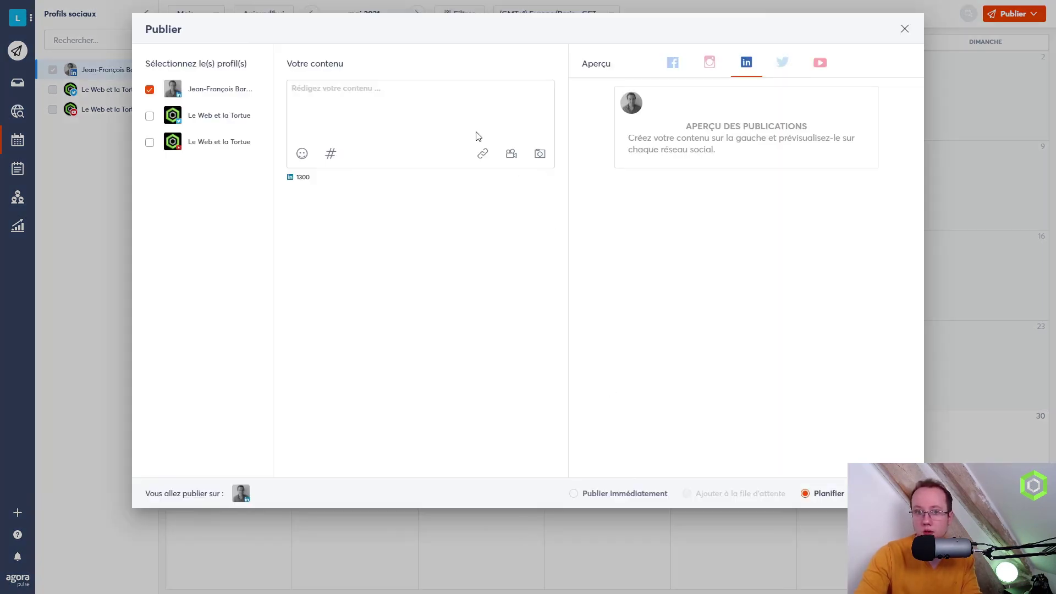
click(150, 116)
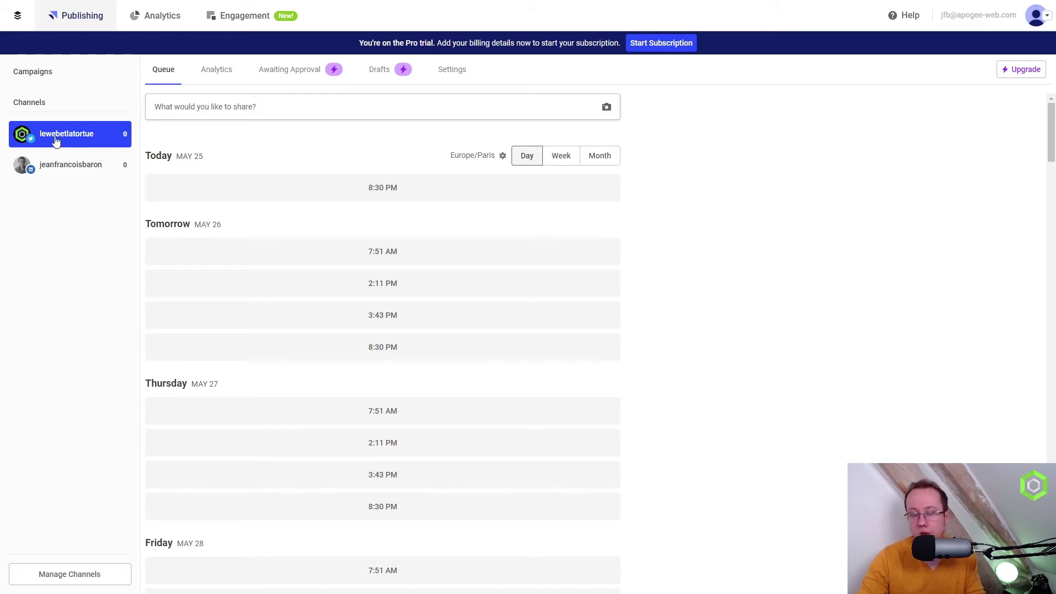
Switch to Buffer, look at the channel types available for connection, and return to the publishing queue
click(74, 573)
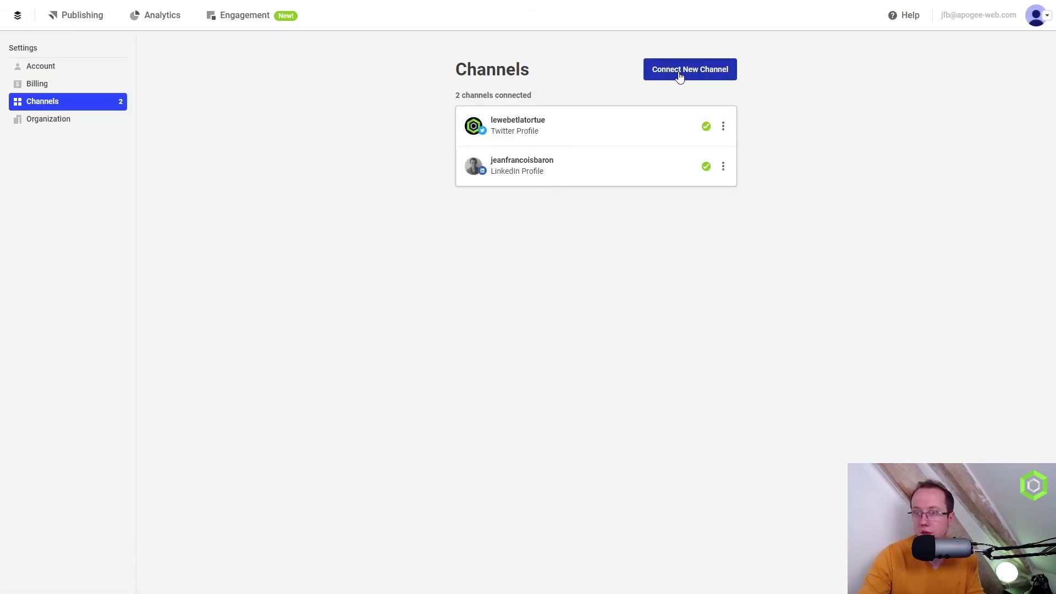
click(680, 76)
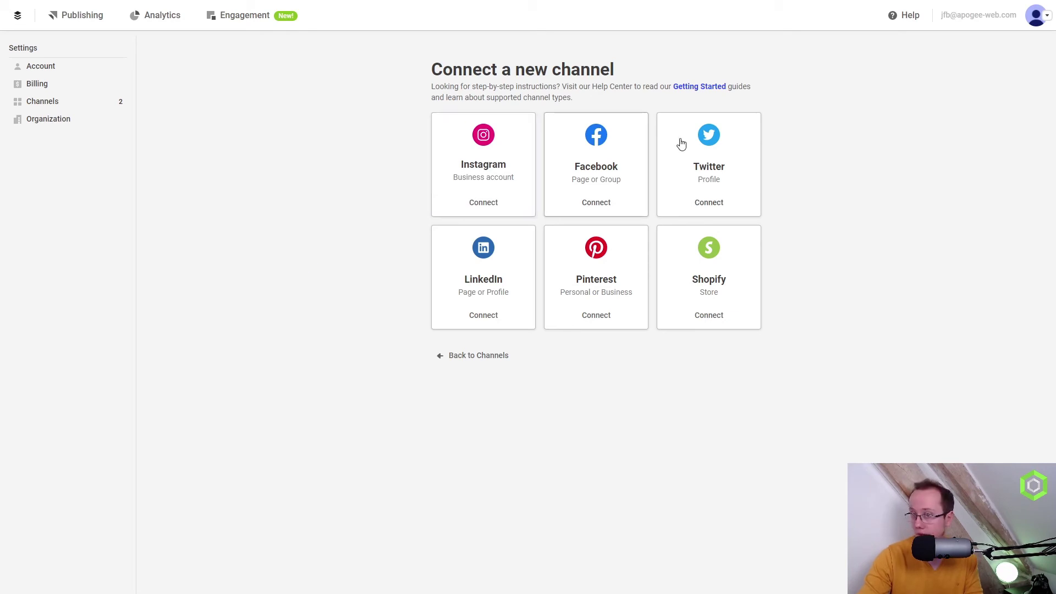
click(71, 26)
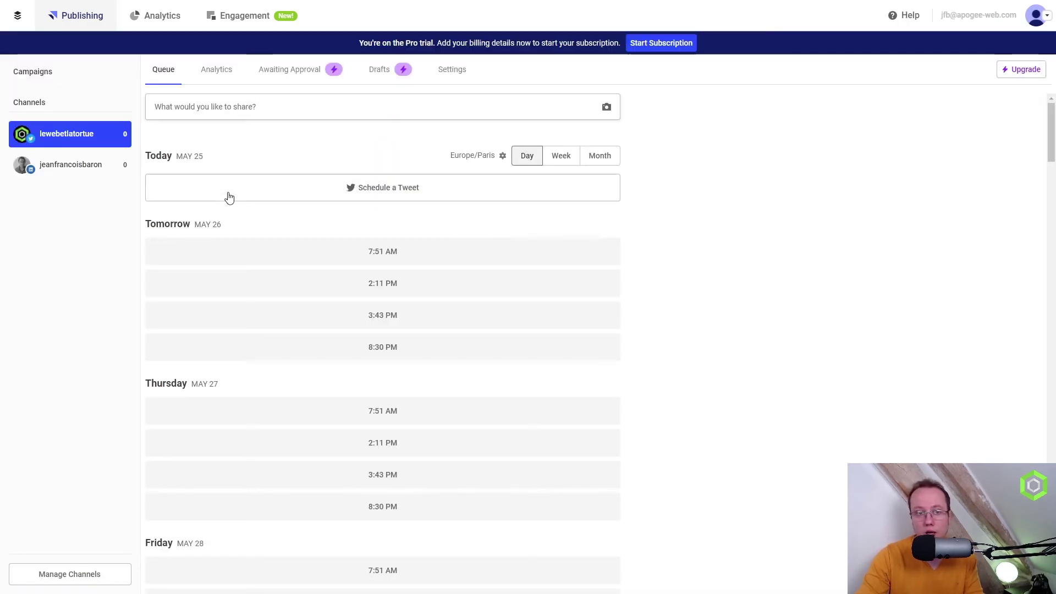
Create a new post for the Twitter channel with the text "Mon joli post ! #hashtag"
click(268, 107)
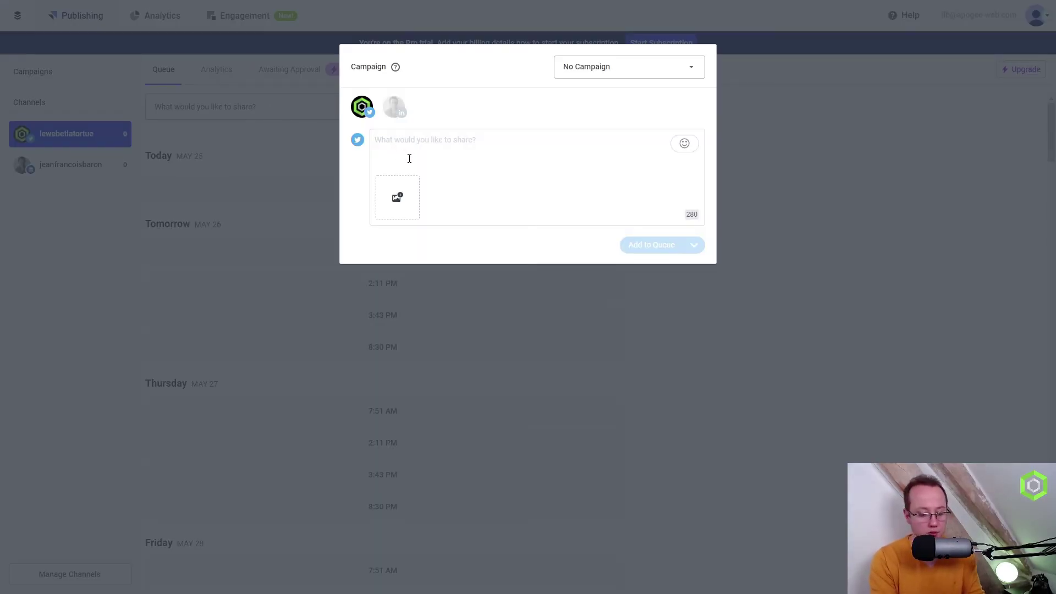
text(Mon joli post ! )
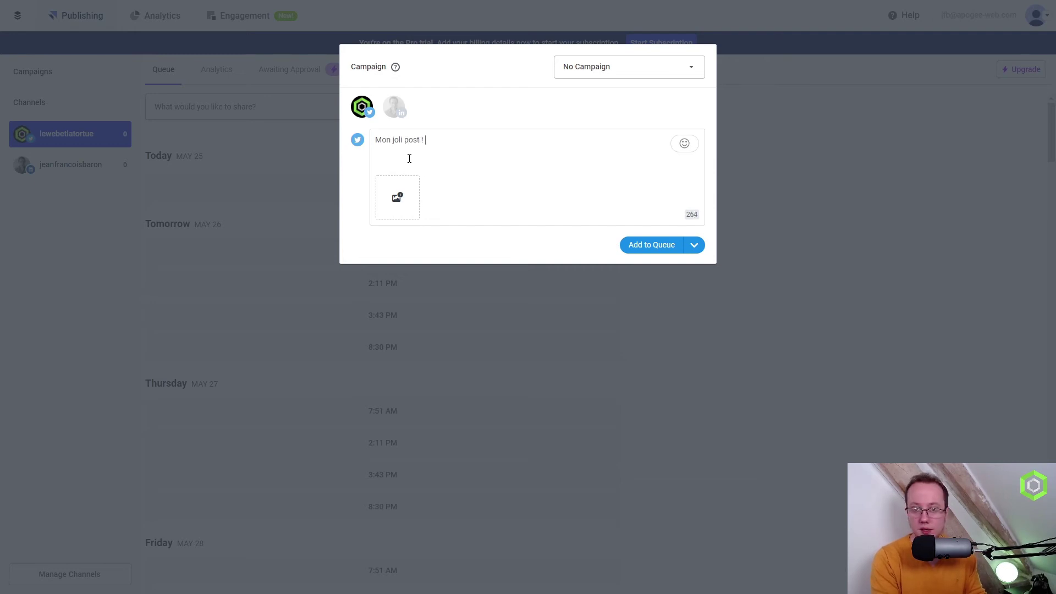
text(#)
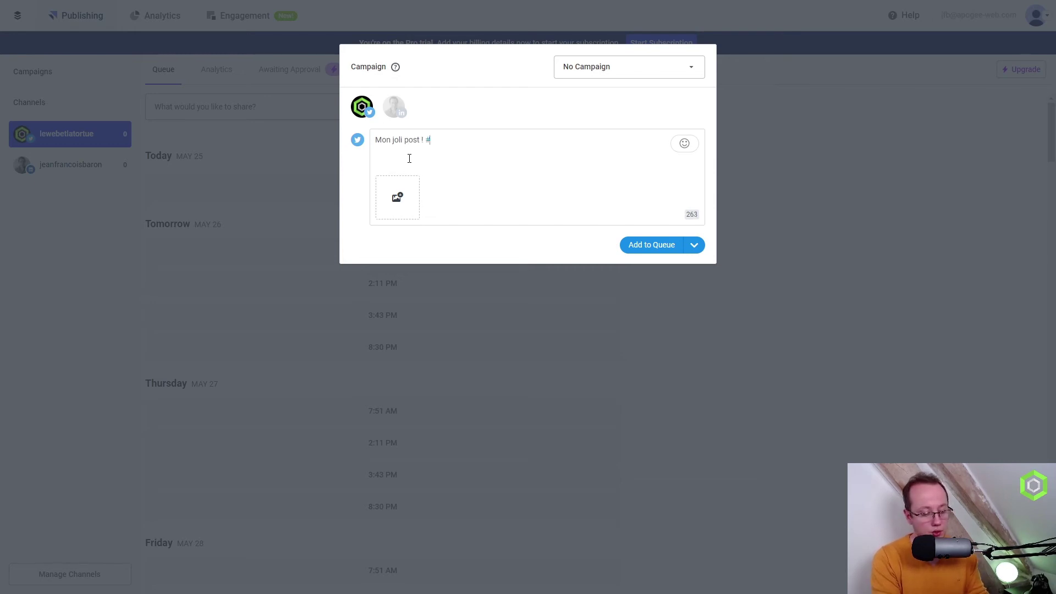
text(hashtag )
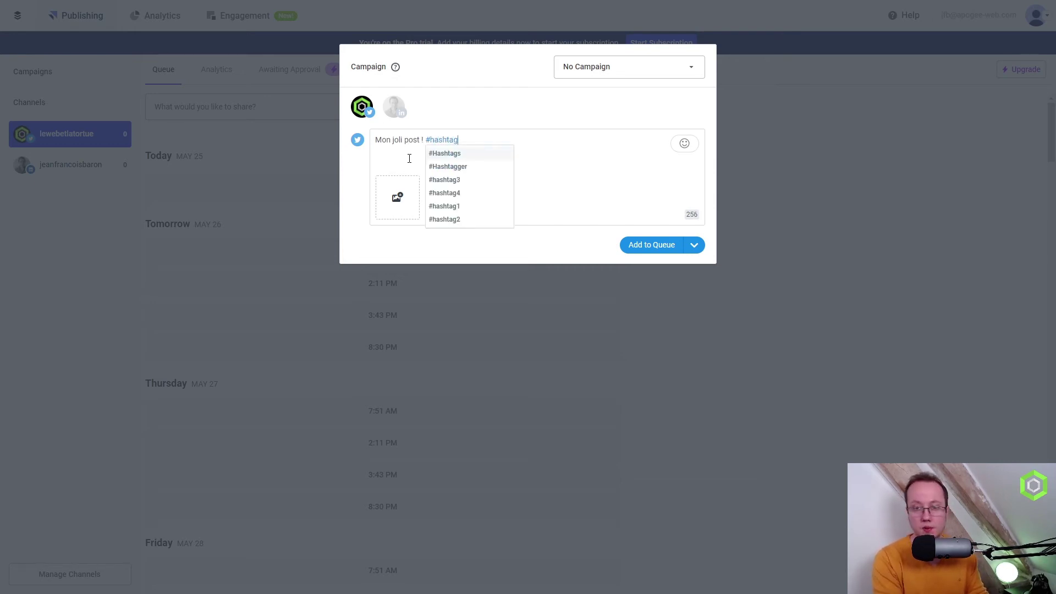
text(mon joli )
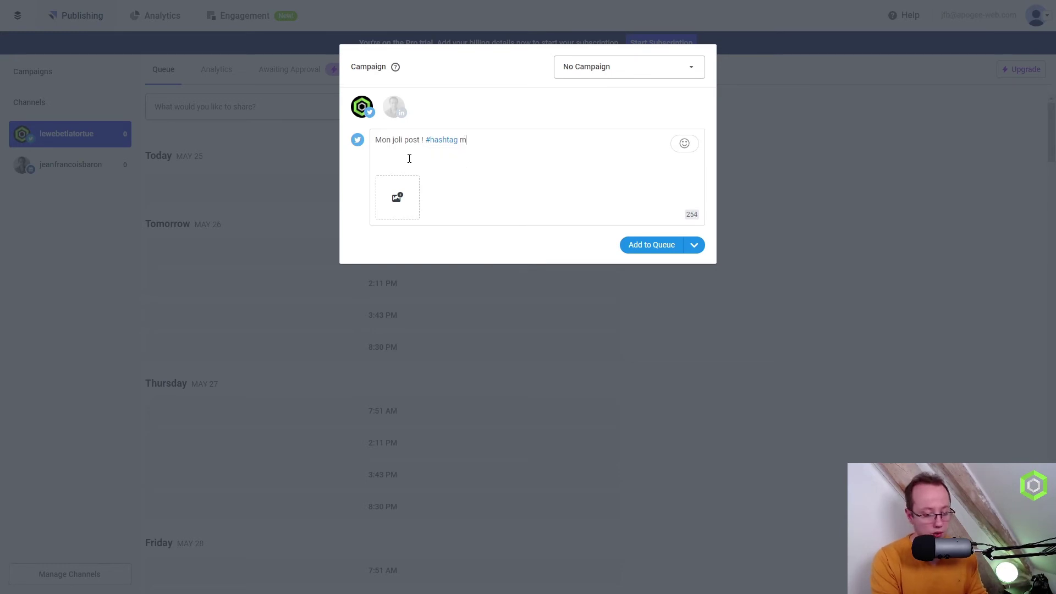
text(lien : )
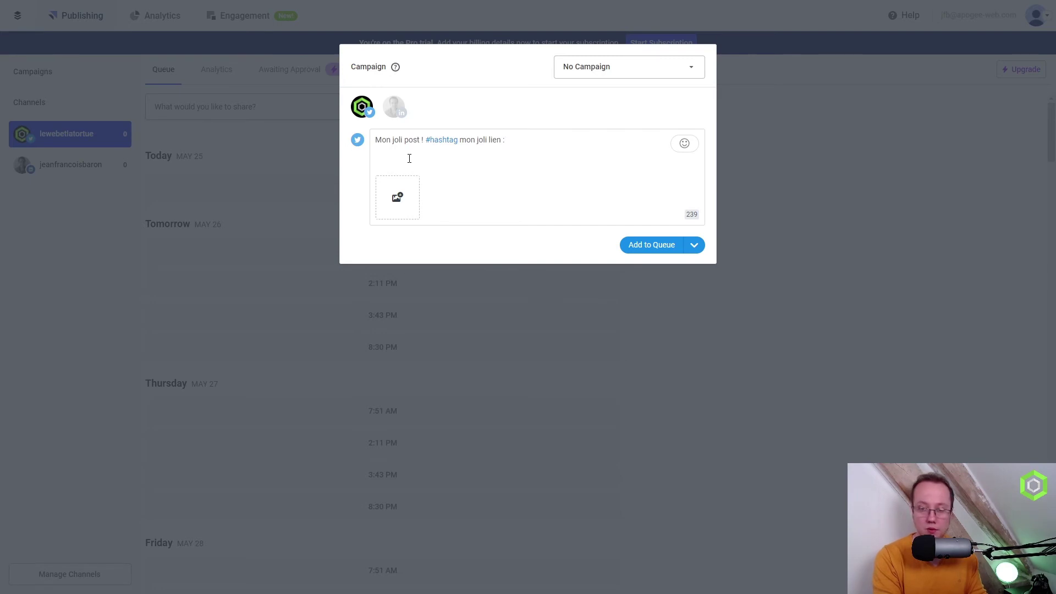
text(www)
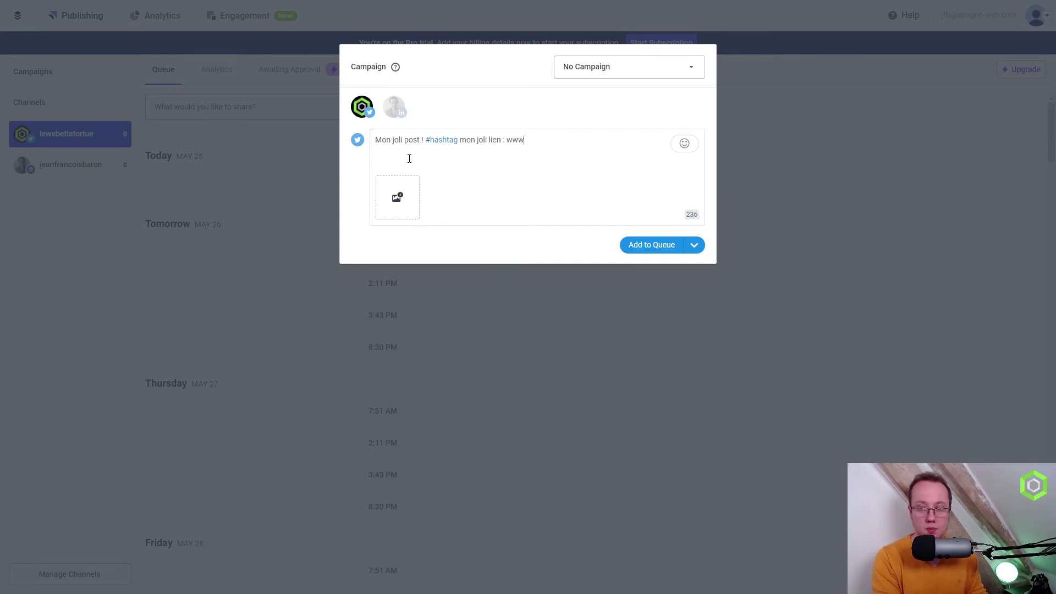
text(.lew)
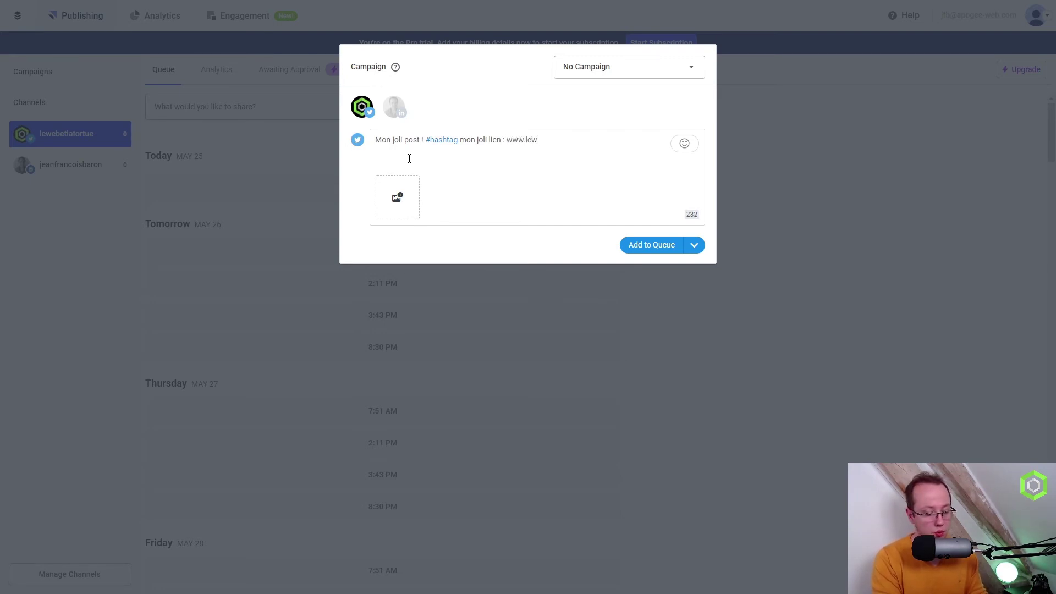
text(ebetlatortue.fr)
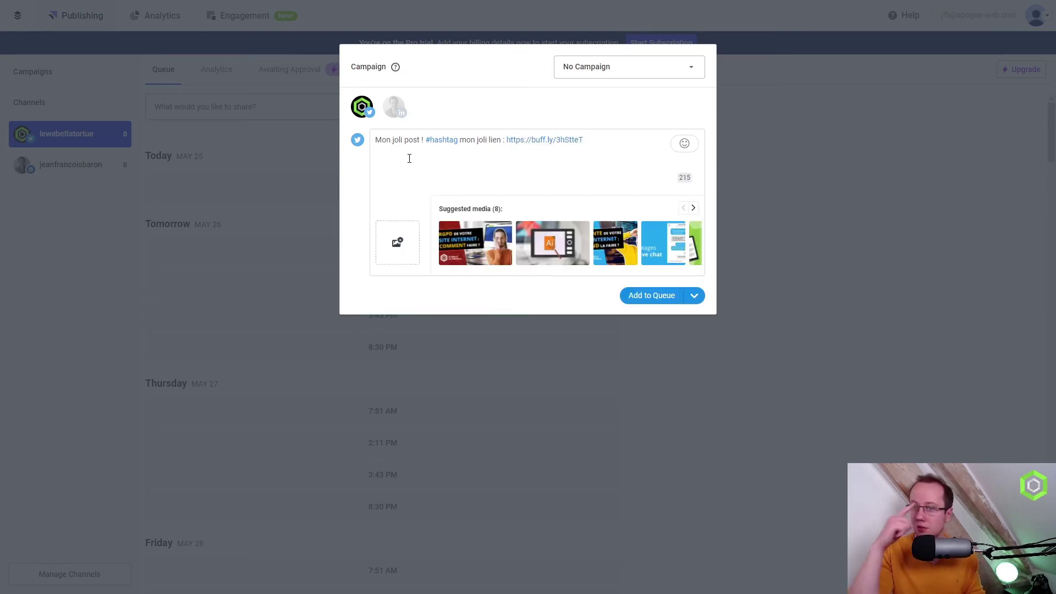
Examine the shortened link in the post text and the suggested media images
drag(586, 141, 506, 142)
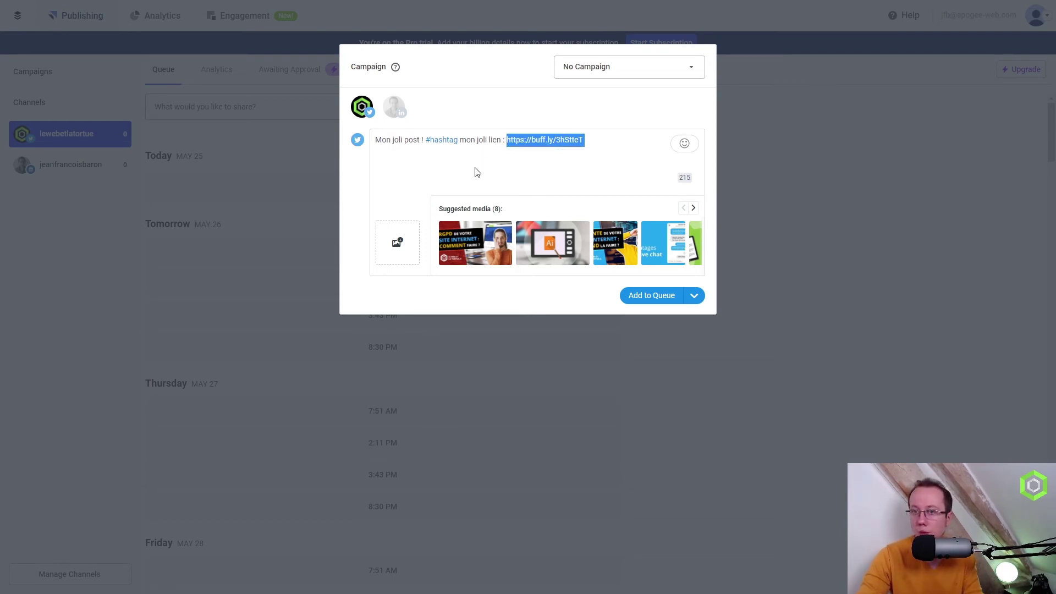
click(619, 257)
click(615, 243)
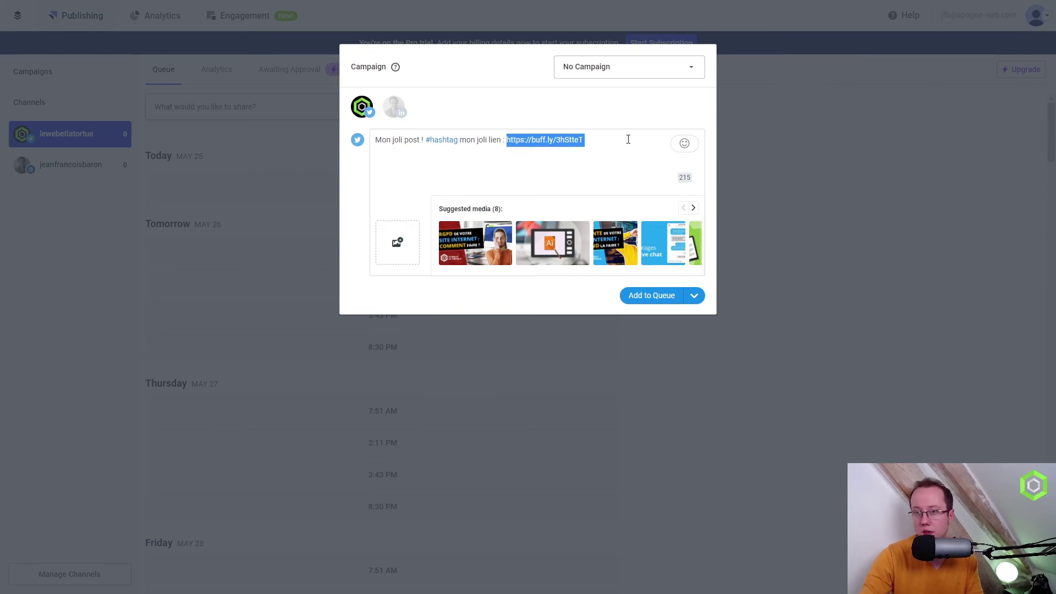
click(606, 141)
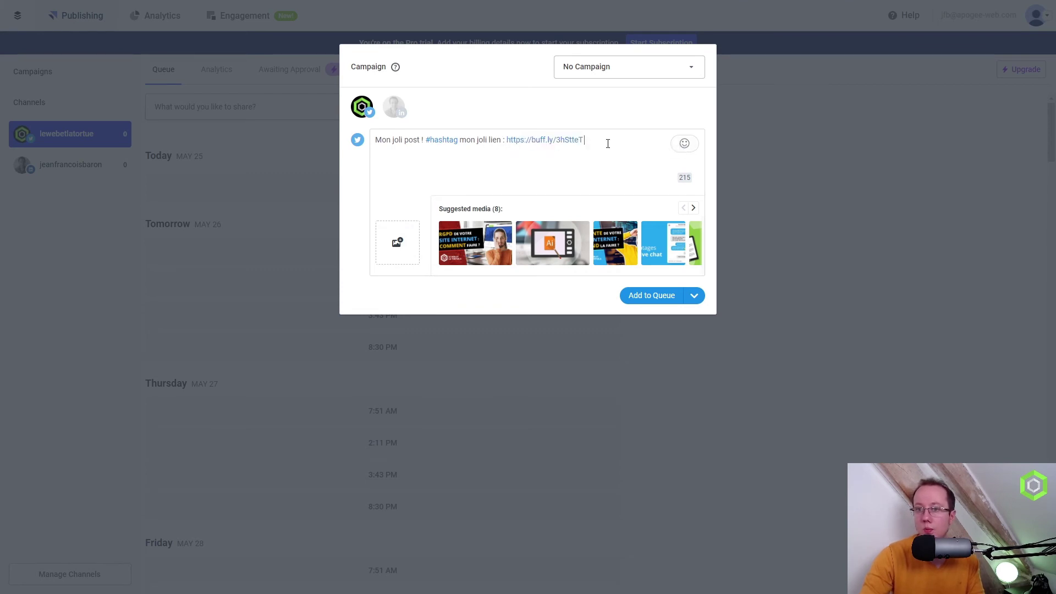
Insert a grinning face emoji after the link at the end of the post
click(684, 143)
click(686, 190)
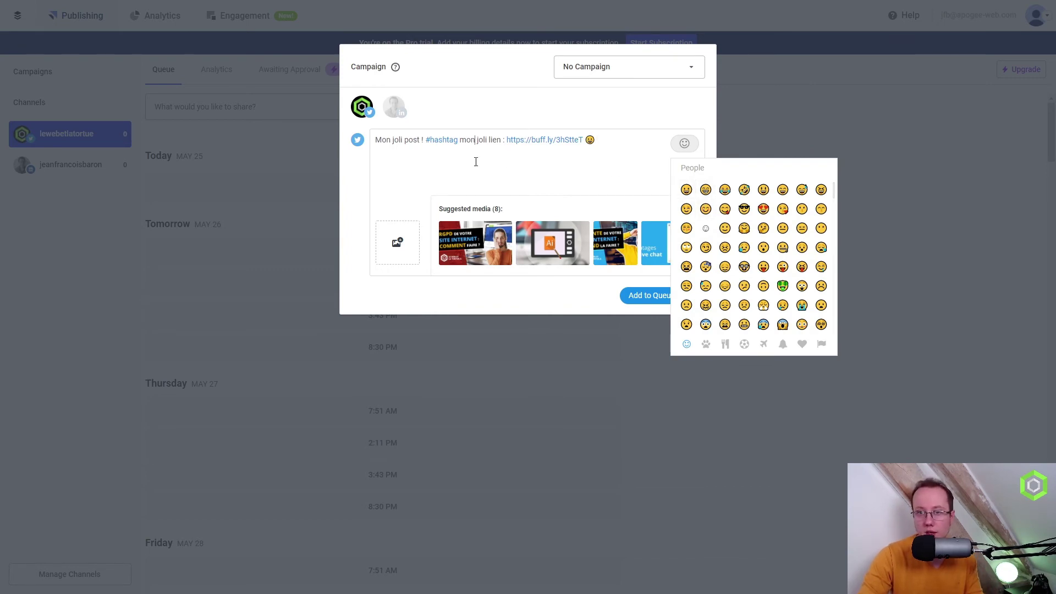
click(624, 156)
mouse_move(557, 141)
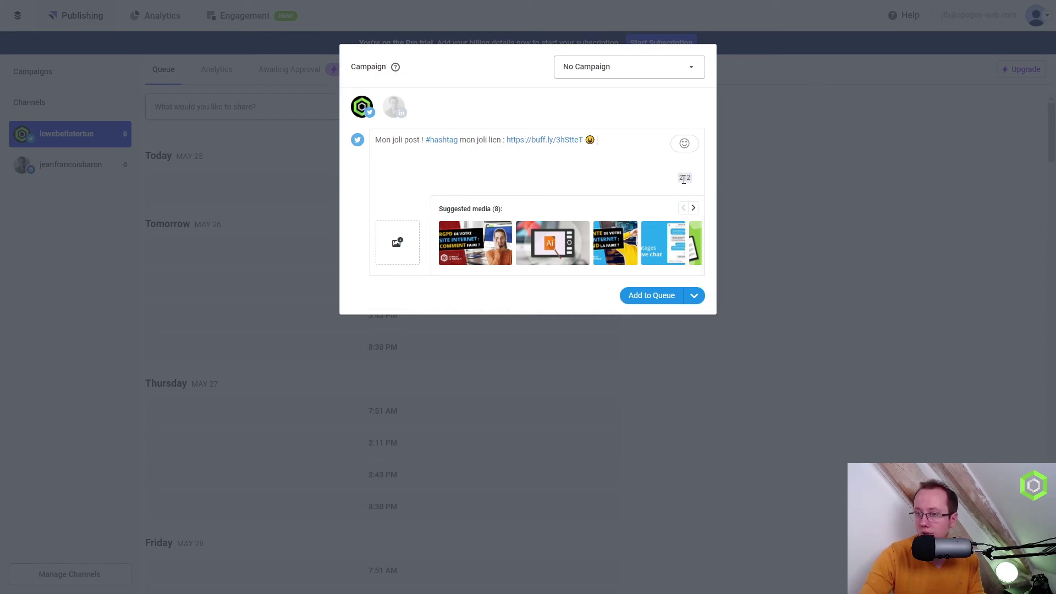
text(s)
key(BackSpace)
key(BackSpace)
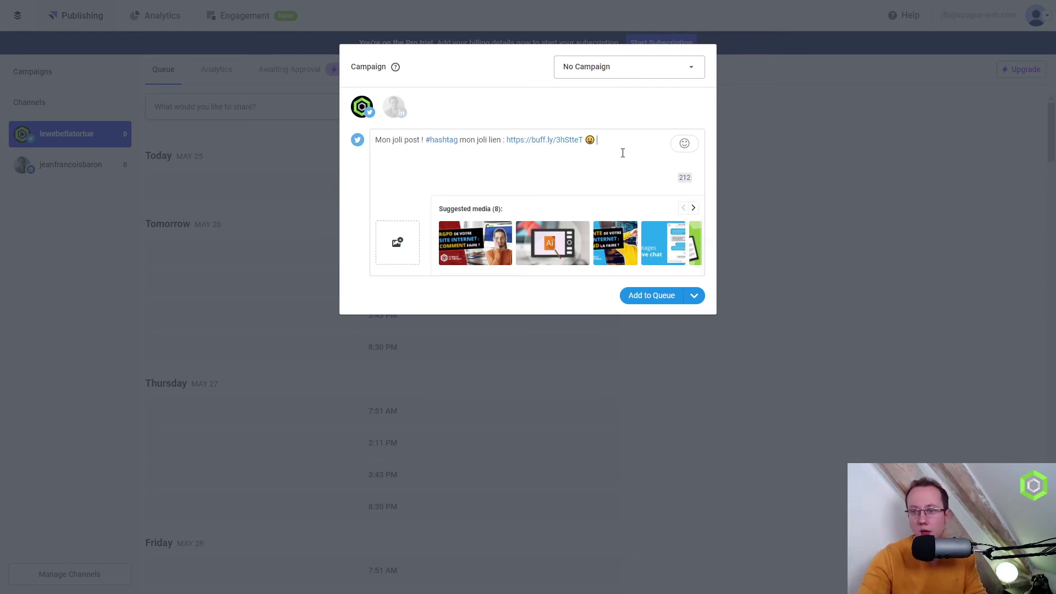
Add the LinkedIn profile to the post's channels and show the alternatives to adding it to the queue
click(393, 106)
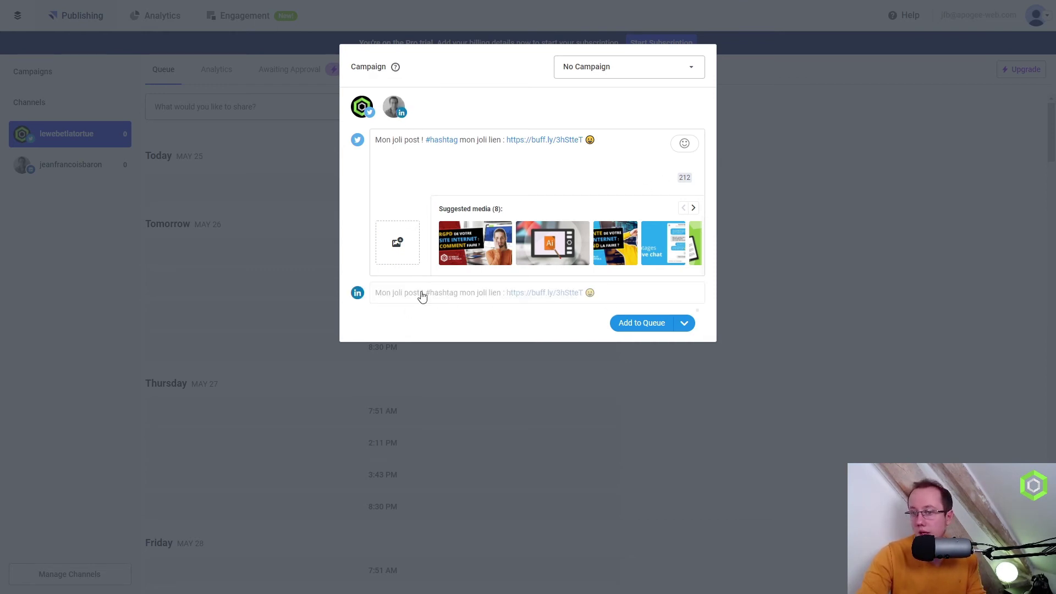
mouse_move(601, 150)
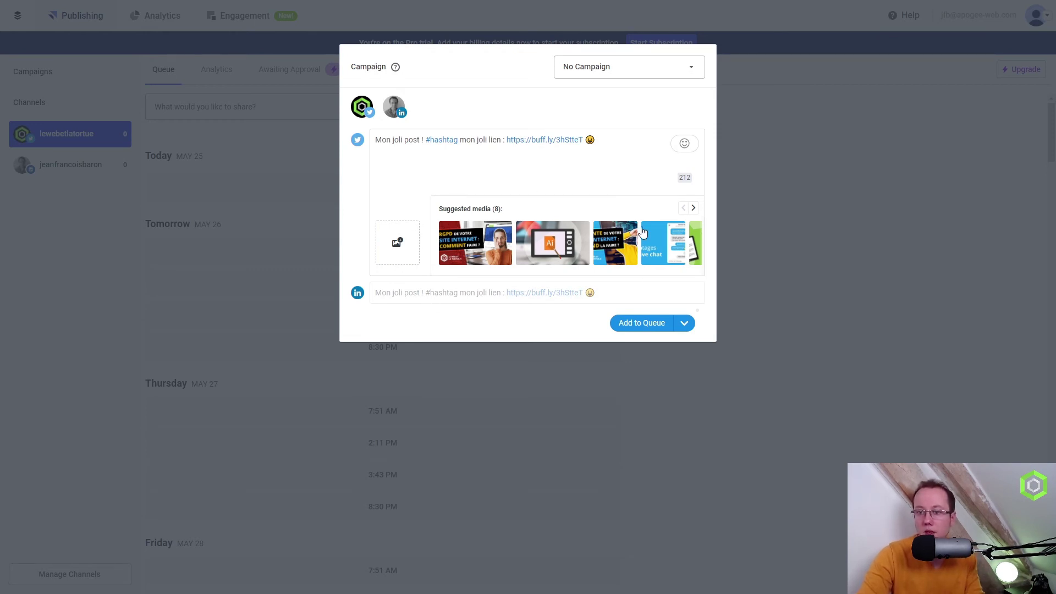
click(686, 325)
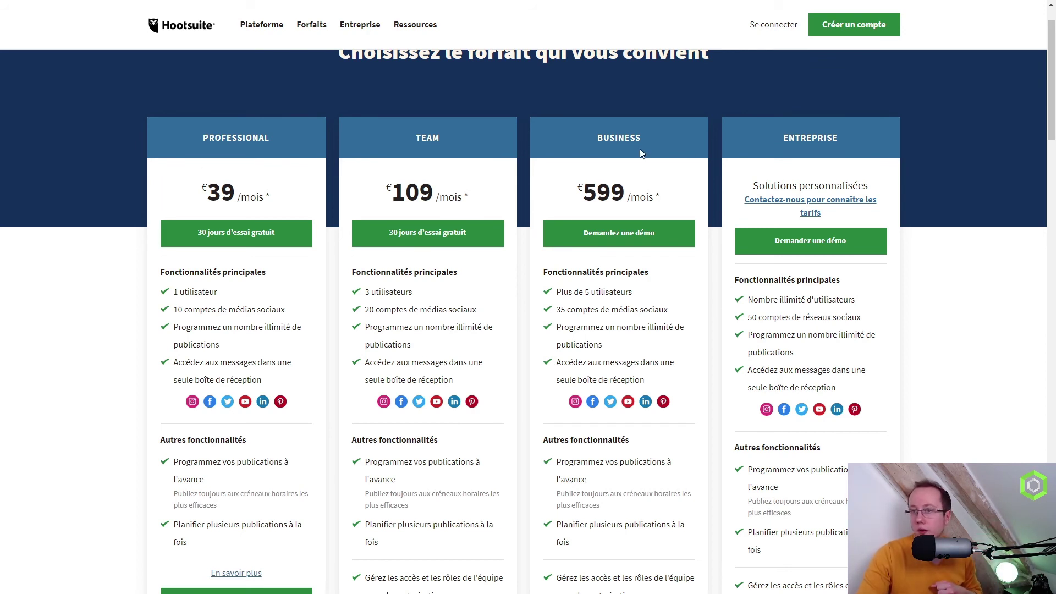
Switch to Hootsuite's pricing page and examine the limited free plan's social account and scheduled message allowances
scroll(33, 264, down, 15)
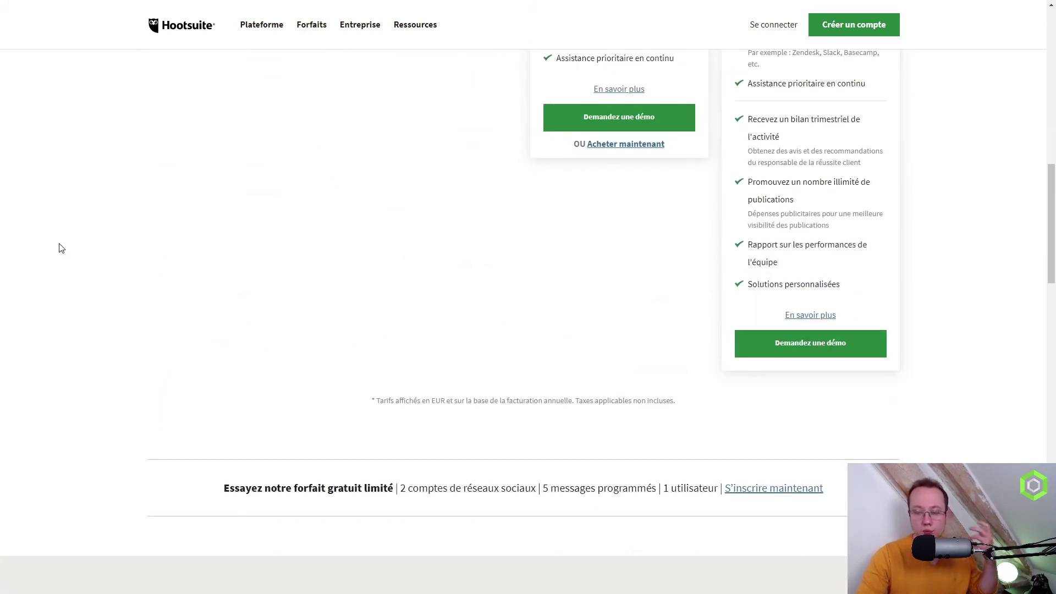
scroll(61, 248, down, 2)
drag(218, 379, 395, 384)
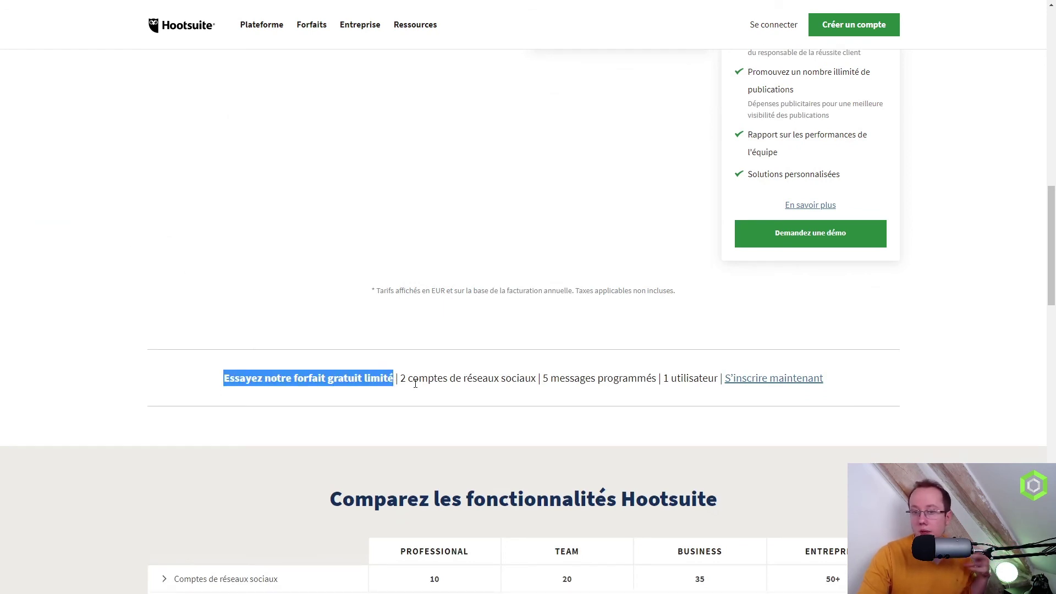
drag(400, 383, 537, 389)
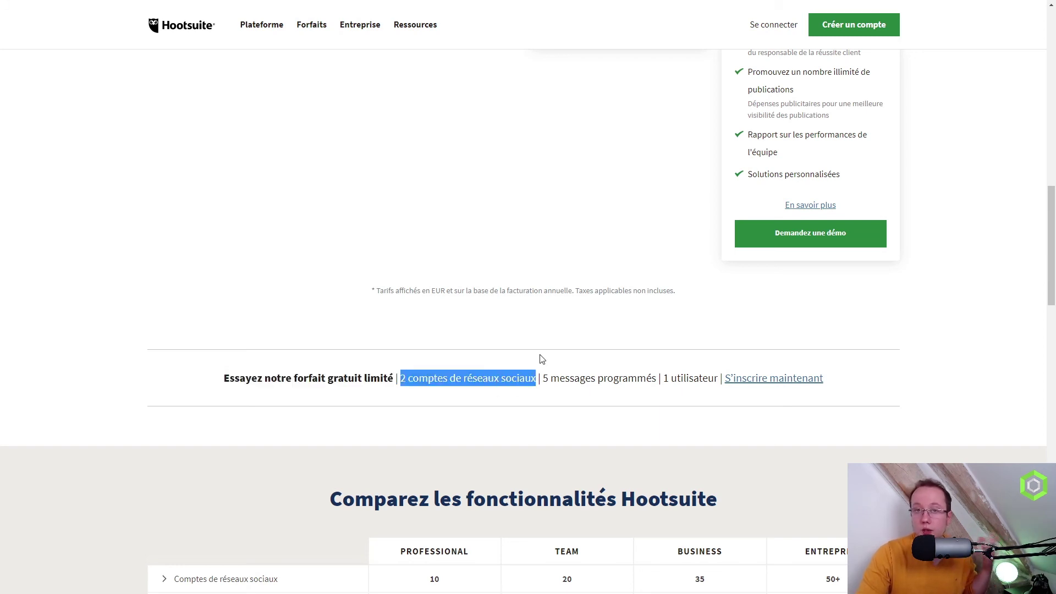
drag(542, 378, 651, 384)
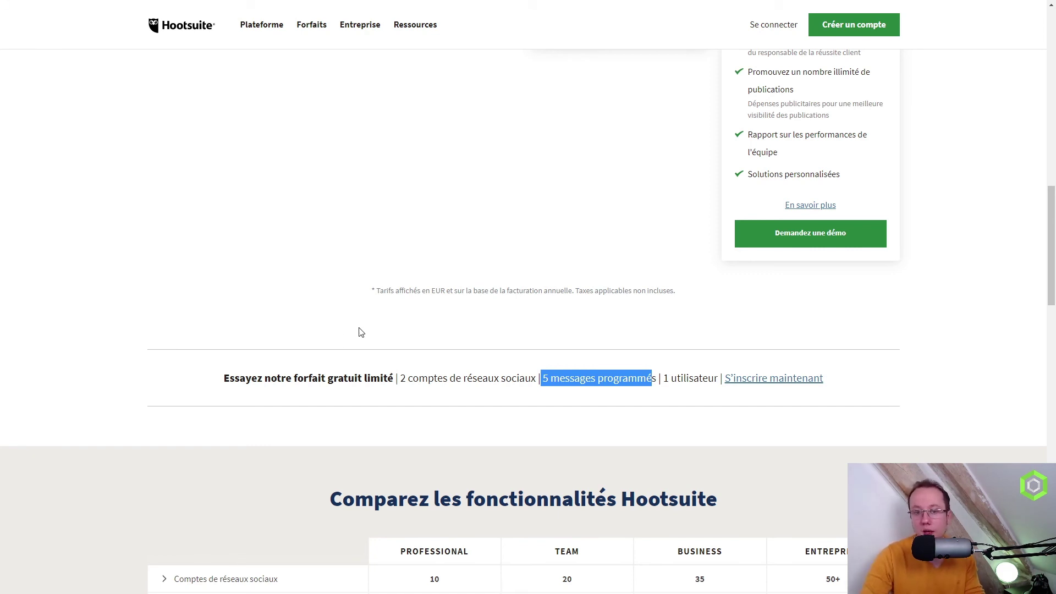
drag(224, 377, 354, 306)
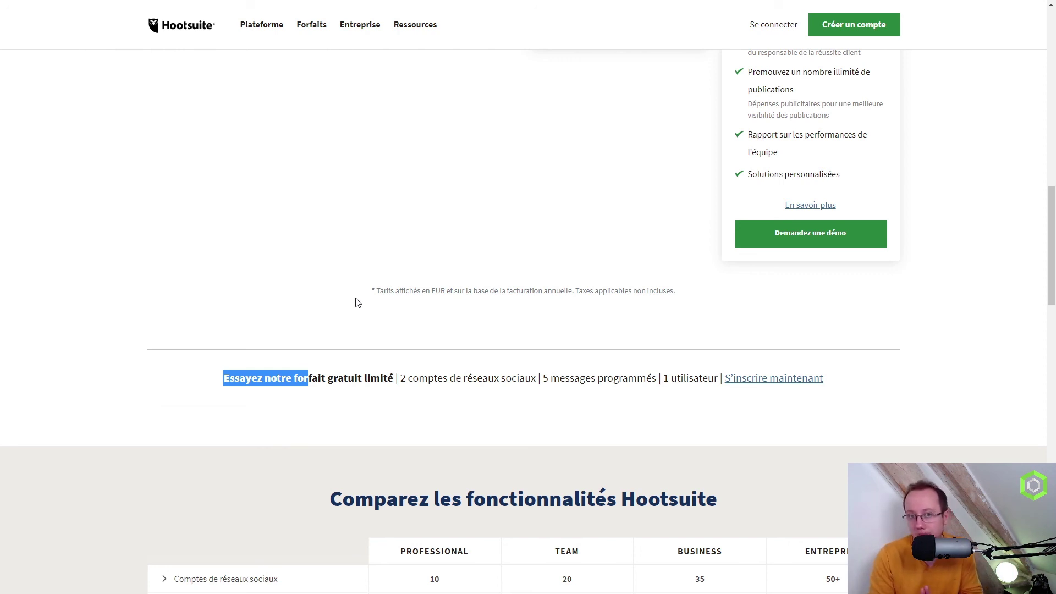
double_click(256, 377)
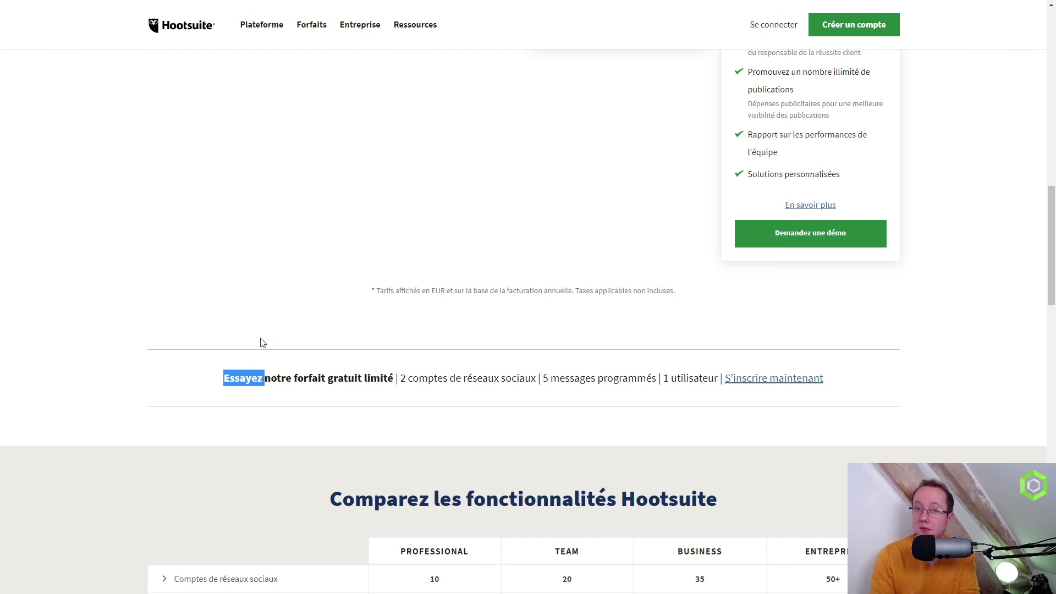